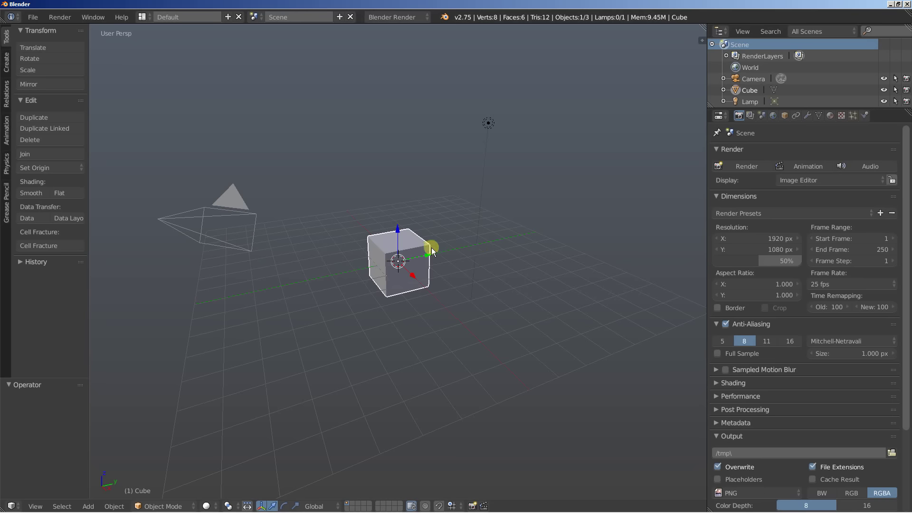
- Delete the default cube from the scene
{"action": "key", "text": "x"}
{"action": "left_click", "coordinate": [494, 226]}
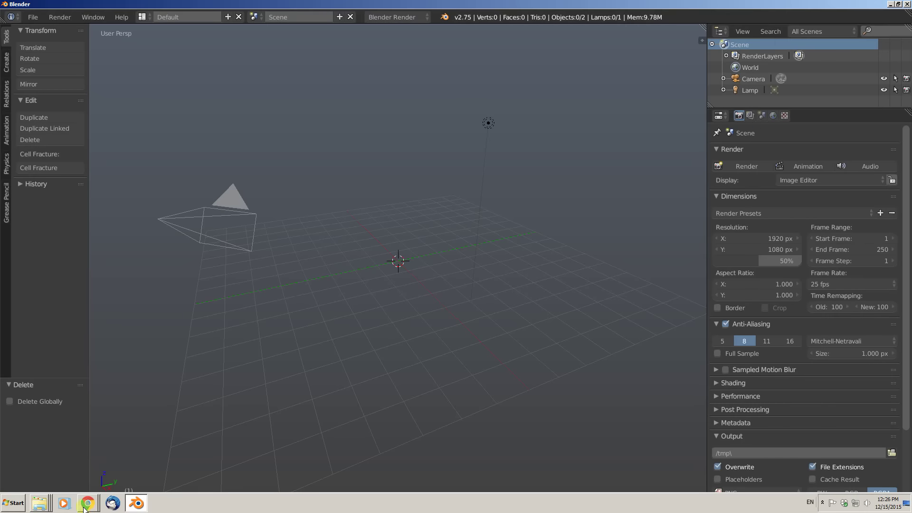
- Switch to Chrome, view the "51: Moth" artwork on the cczeroArt blog and return to the gallery
{"action": "left_click", "coordinate": [84, 507]}
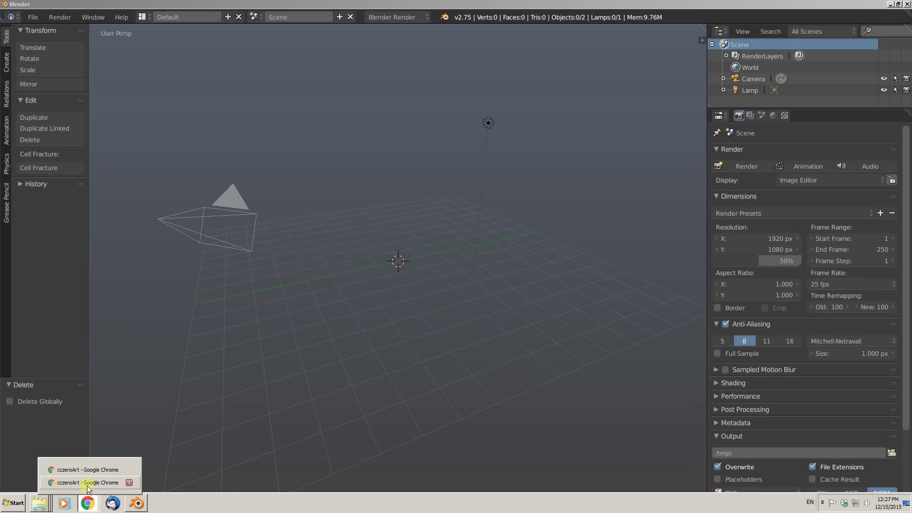
{"action": "left_click", "coordinate": [87, 484]}
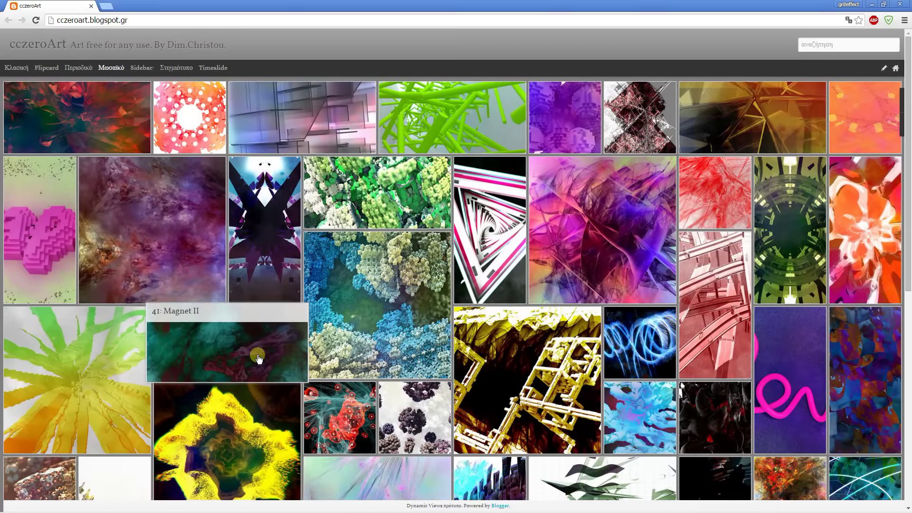
{"action": "mouse_move", "coordinate": [372, 336]}
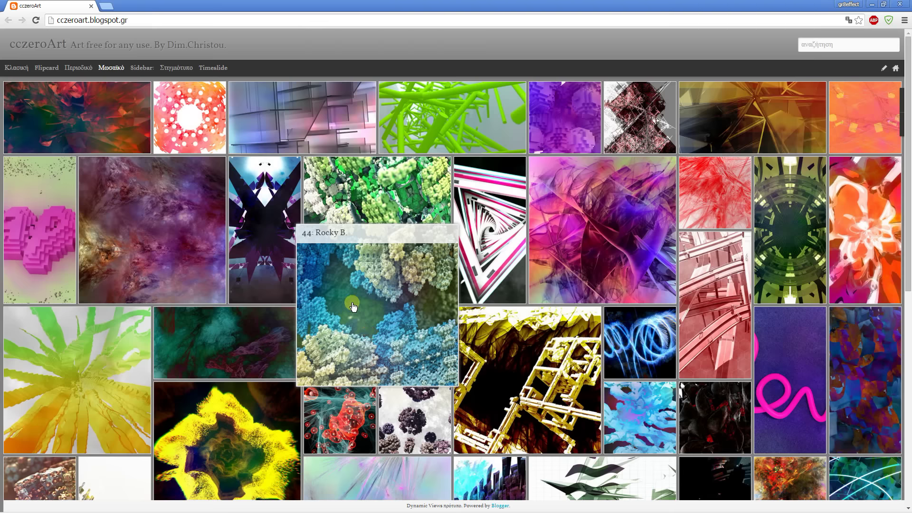
{"action": "mouse_move", "coordinate": [265, 266]}
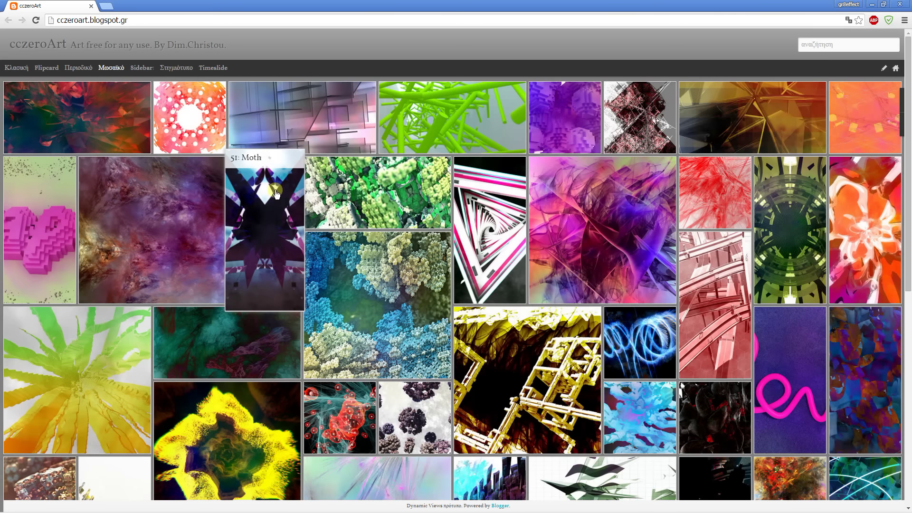
{"action": "left_click", "coordinate": [258, 213]}
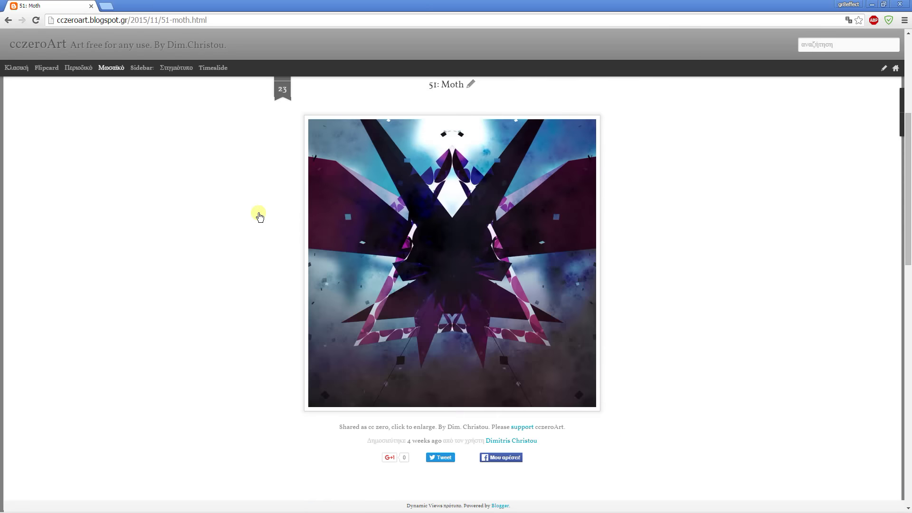
{"action": "left_click", "coordinate": [8, 21]}
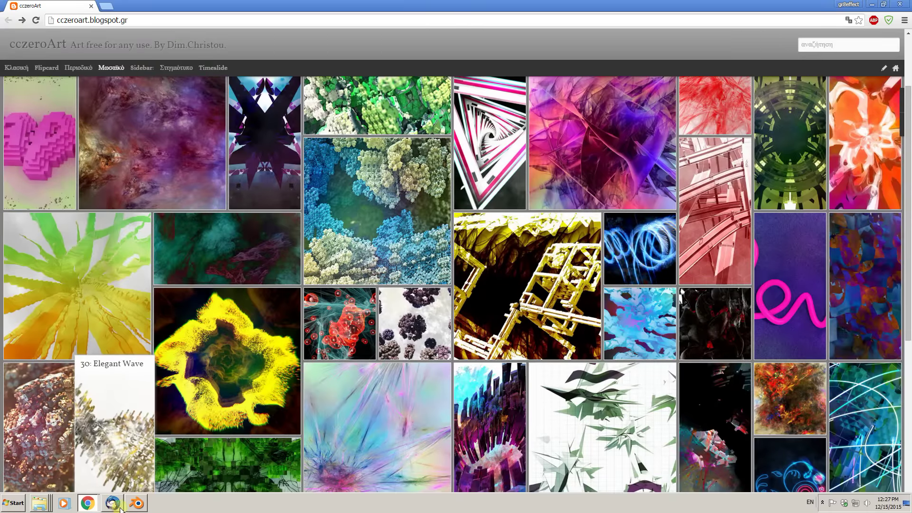
- Switch back to Blender and import moth_cg.jpg from D:\my_stuff\final\cczero using Images as Planes
{"action": "left_click", "coordinate": [136, 507]}
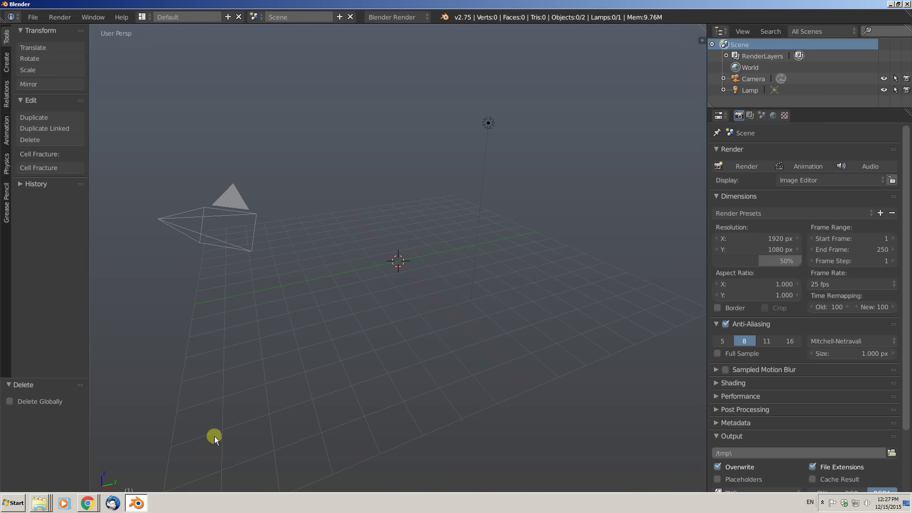
{"action": "left_click", "coordinate": [33, 17]}
{"action": "mouse_move", "coordinate": [74, 224]}
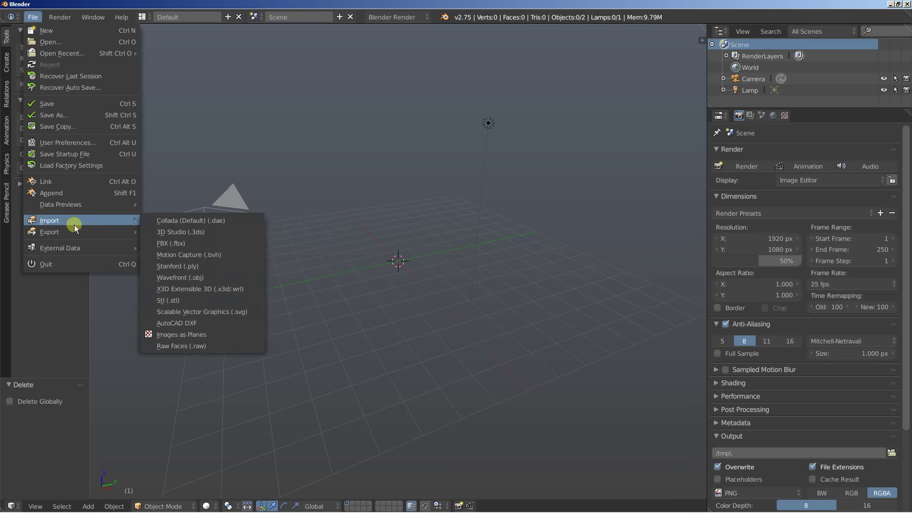
{"action": "left_click", "coordinate": [189, 335]}
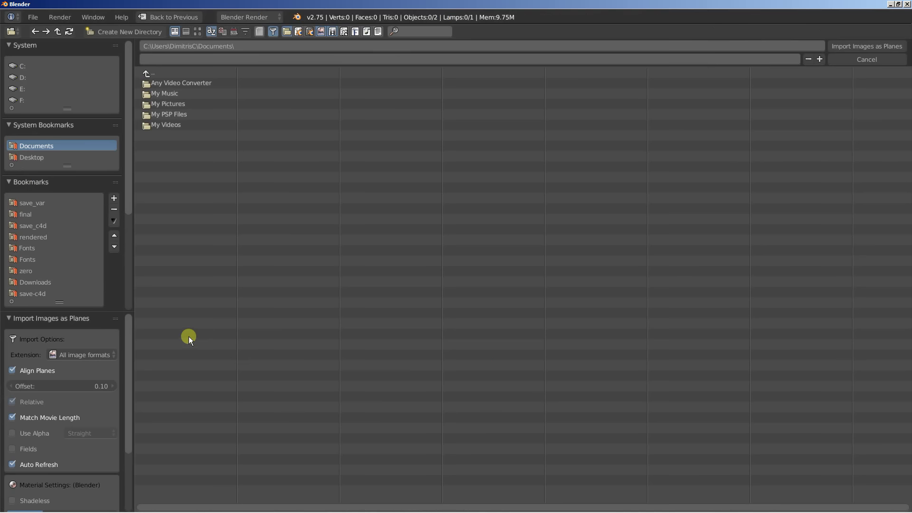
{"action": "left_click", "coordinate": [21, 78]}
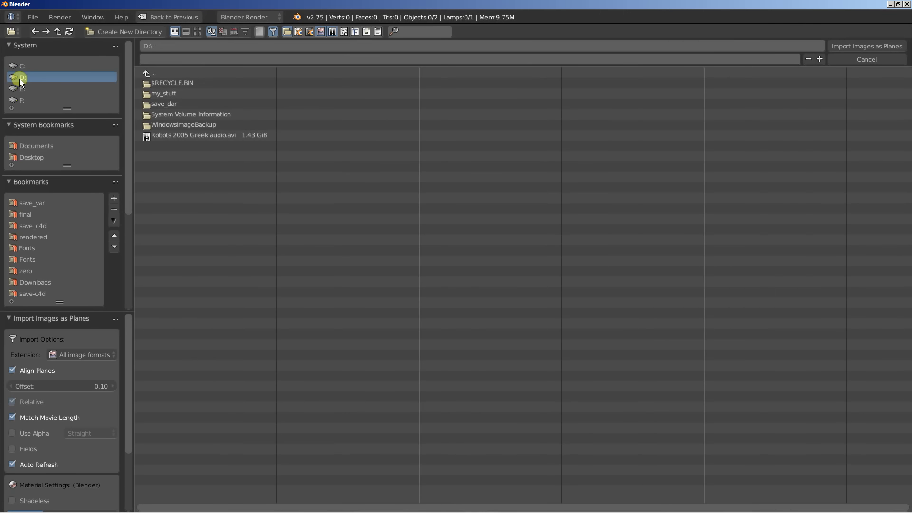
{"action": "left_click", "coordinate": [173, 94]}
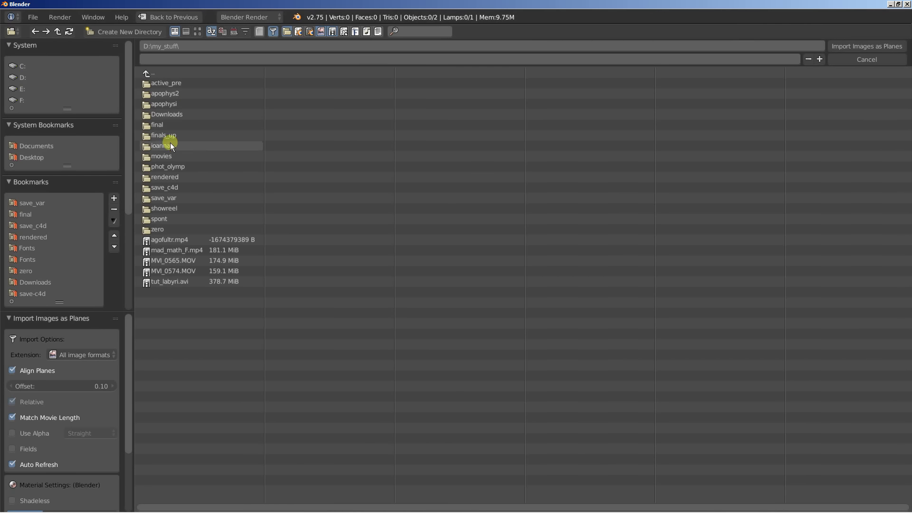
{"action": "left_click", "coordinate": [166, 127]}
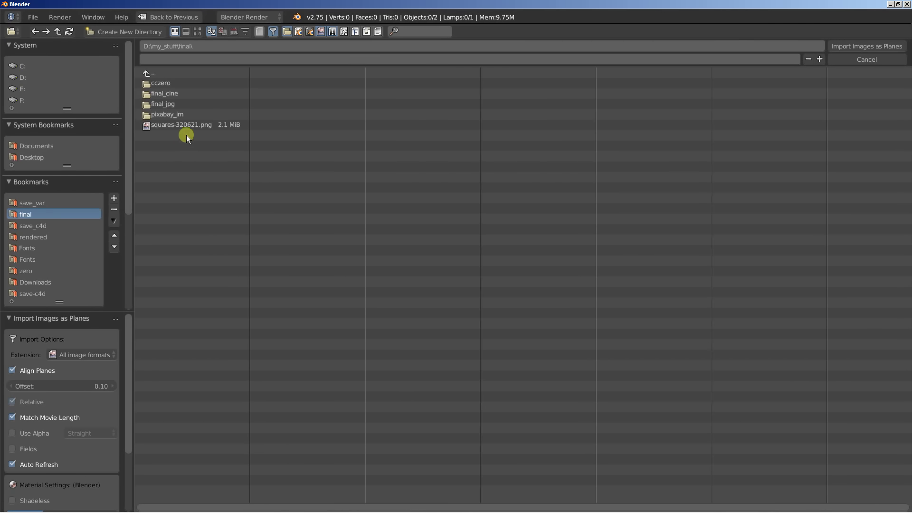
{"action": "left_click", "coordinate": [167, 83]}
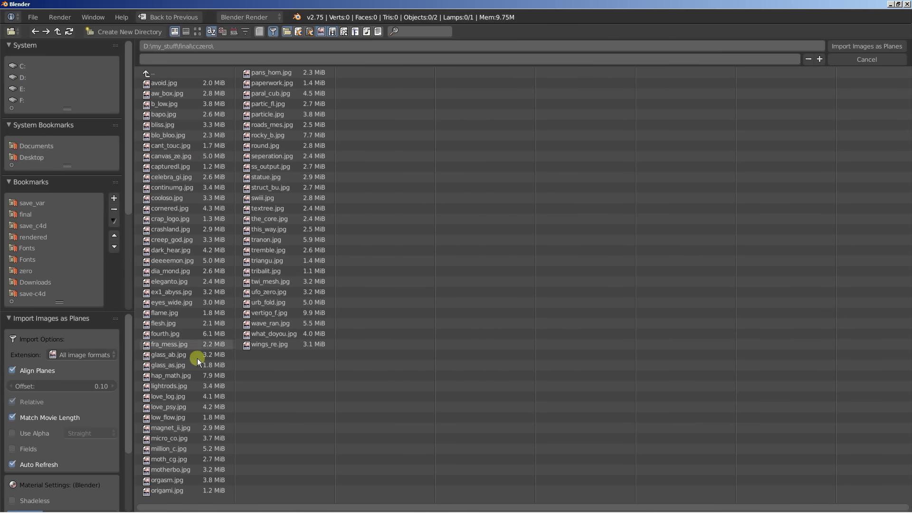
{"action": "left_click", "coordinate": [171, 459]}
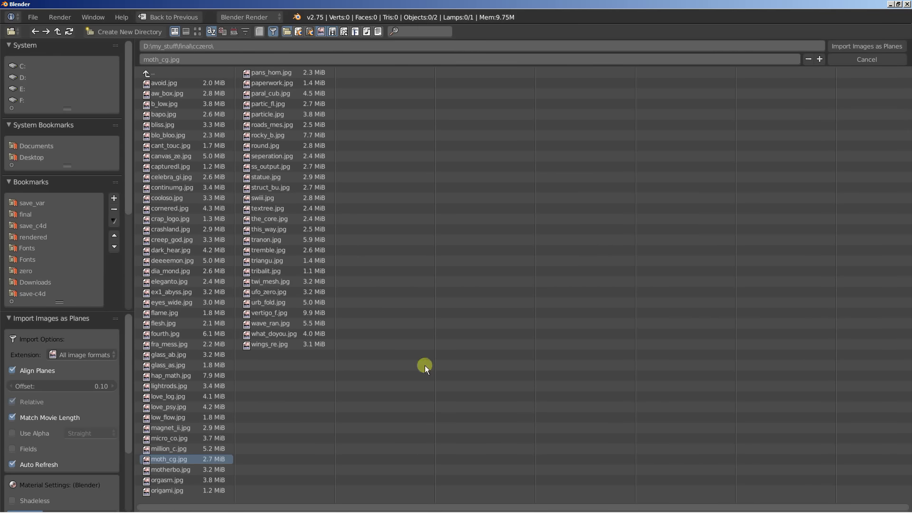
{"action": "left_click", "coordinate": [865, 47]}
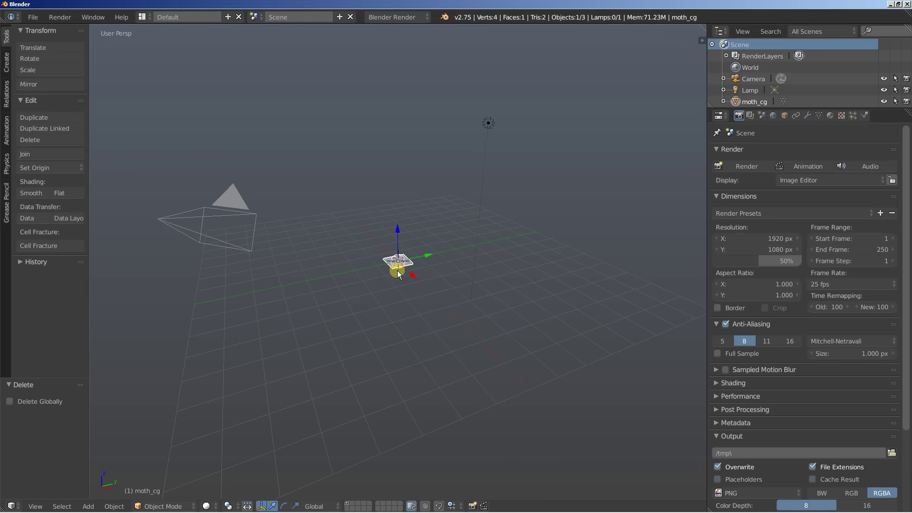
- Make the moth_cg plane's material shadeless
{"action": "left_click", "coordinate": [828, 114]}
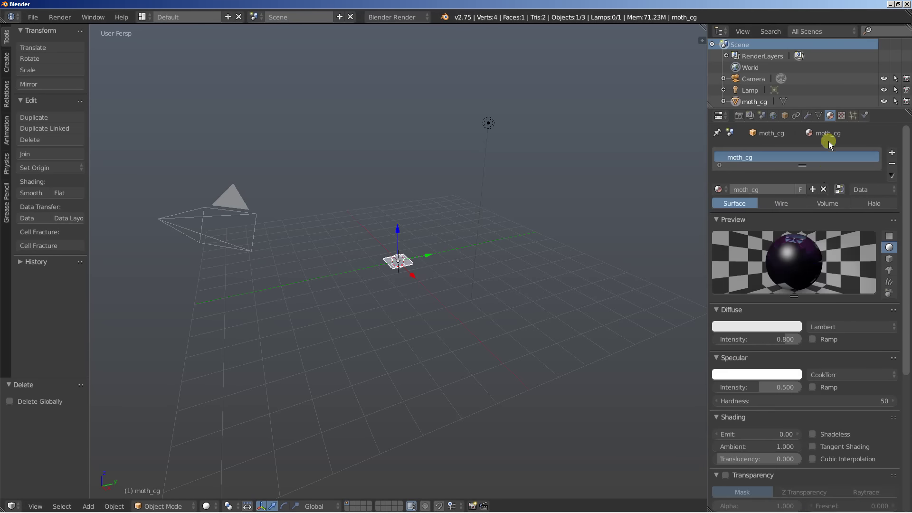
{"action": "left_click", "coordinate": [812, 434]}
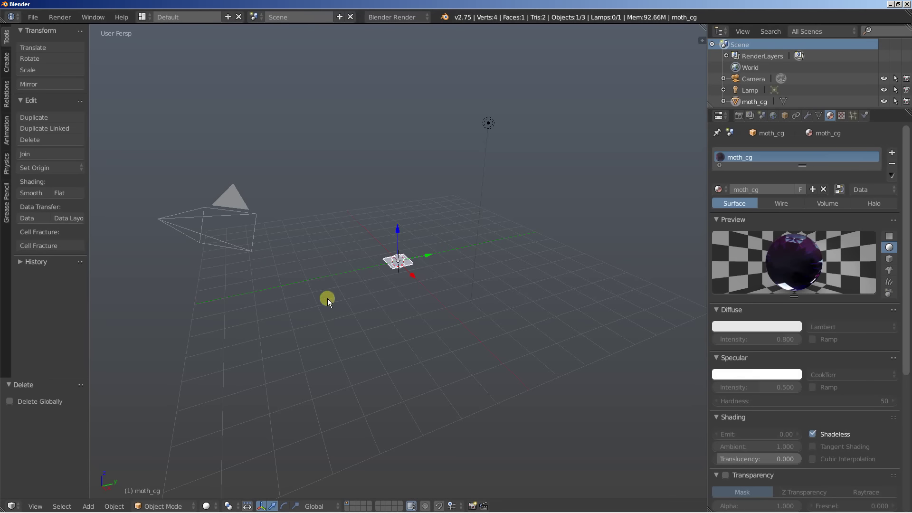
- Align the camera to a top orthographic view with the moth_cg plane centered in its frame
{"action": "key", "text": "KP_7"}
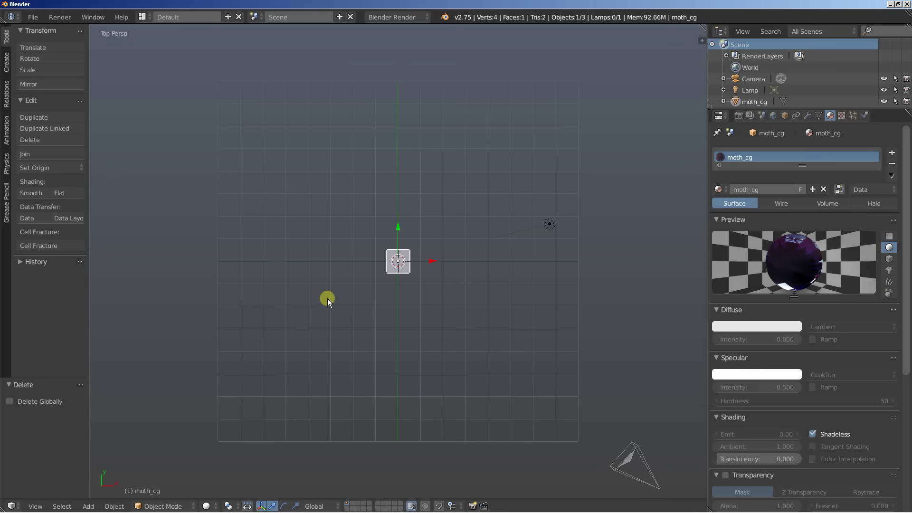
{"action": "key", "text": "KP_5"}
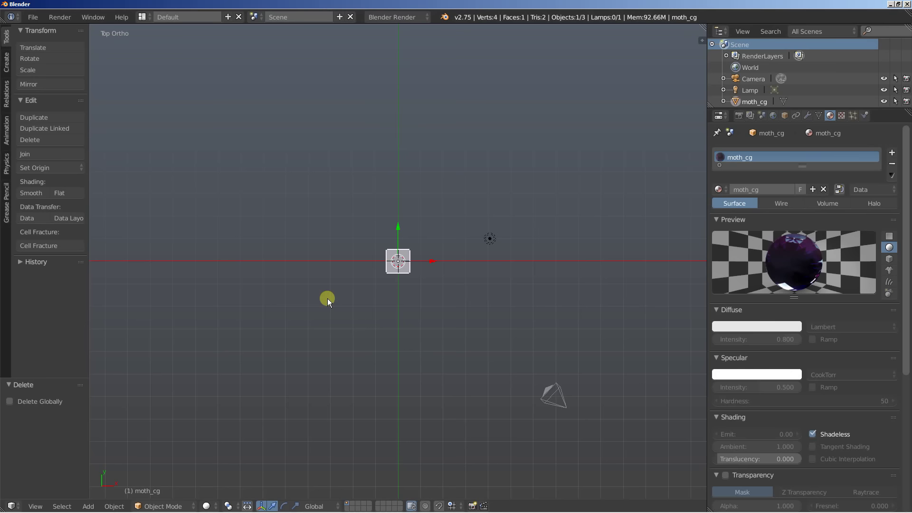
{"action": "type", "text": "s14"}
{"action": "key", "text": "Return"}
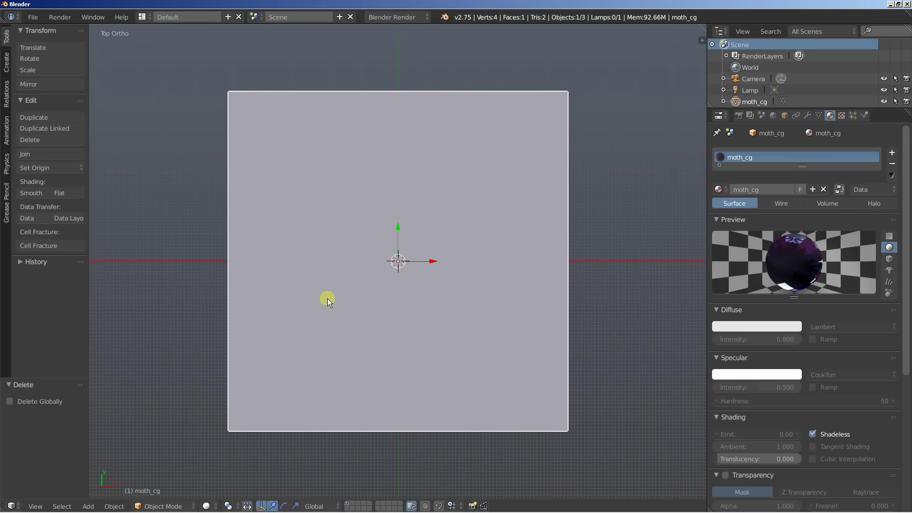
{"action": "key", "text": "ctrl+alt+KP_0"}
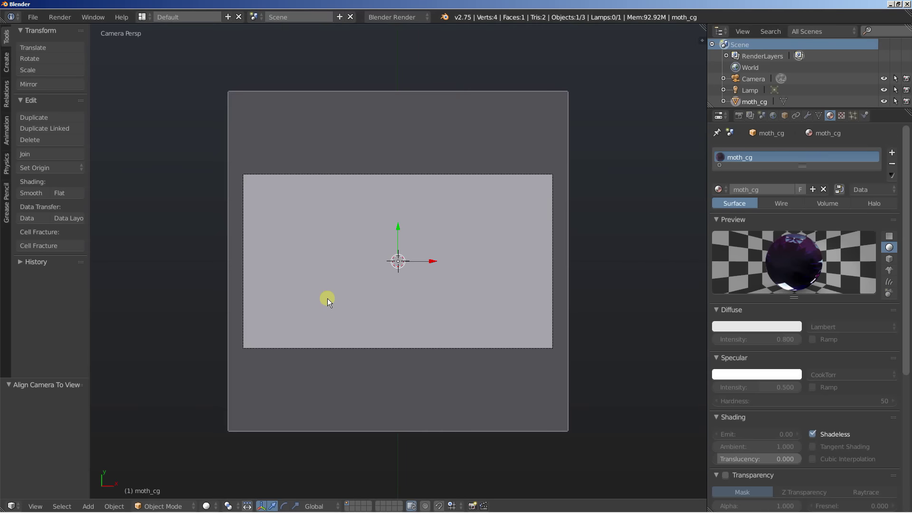
- Set the camera's Z location to 1.95 so the plane's height fits the camera frame
{"action": "right_click", "coordinate": [316, 176]}
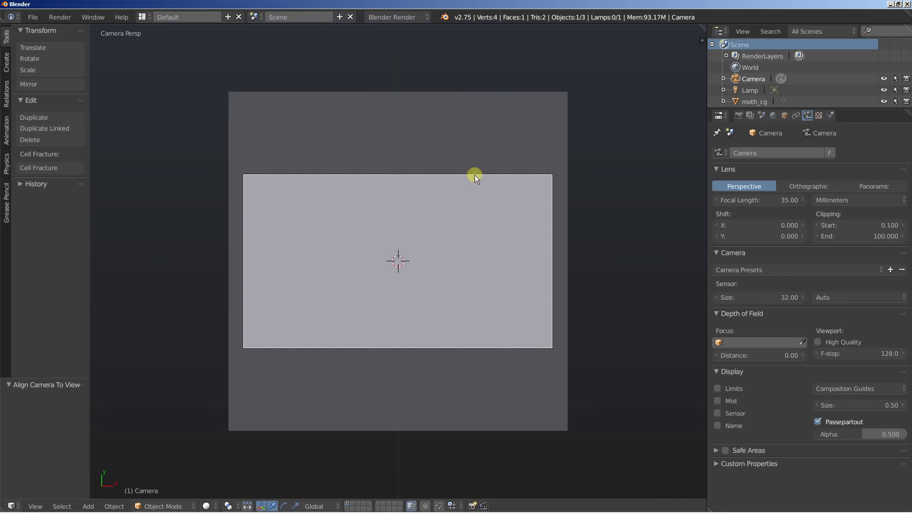
{"action": "left_click", "coordinate": [784, 116]}
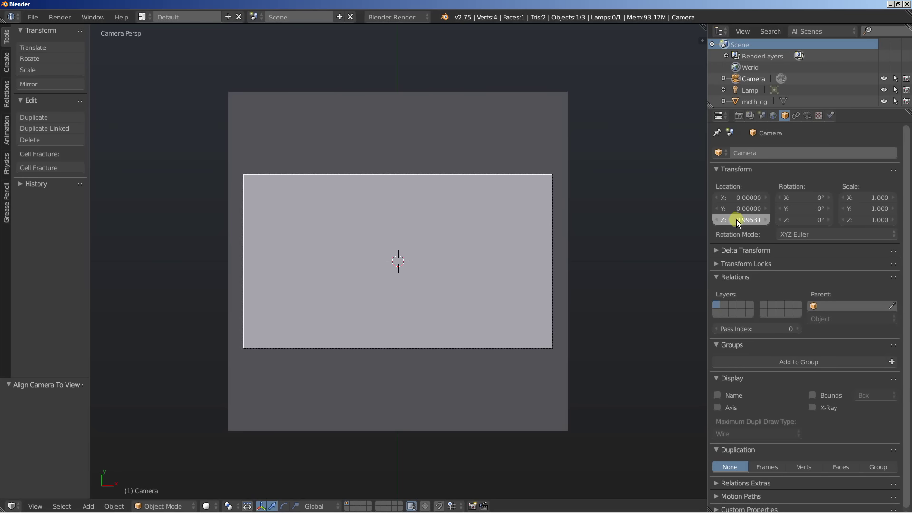
{"action": "left_click_drag", "start_coordinate": [736, 219], "coordinate": [783, 228]}
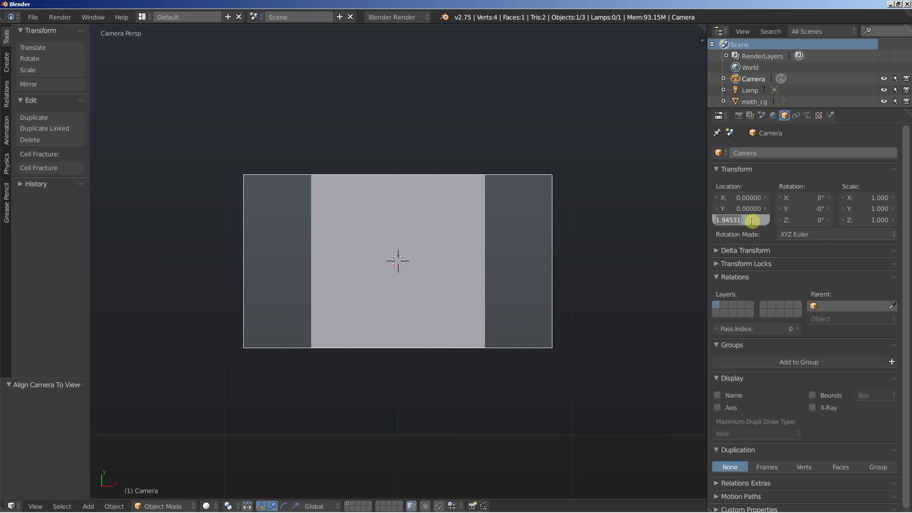
{"action": "left_click", "coordinate": [729, 220]}
{"action": "type", "text": "1.95"}
{"action": "key", "text": "Return"}
- Set the viewport shading to Texture and look at the moth image through the camera
{"action": "scroll", "coordinate": [423, 267], "scroll_direction": "up", "scroll_amount": 2}
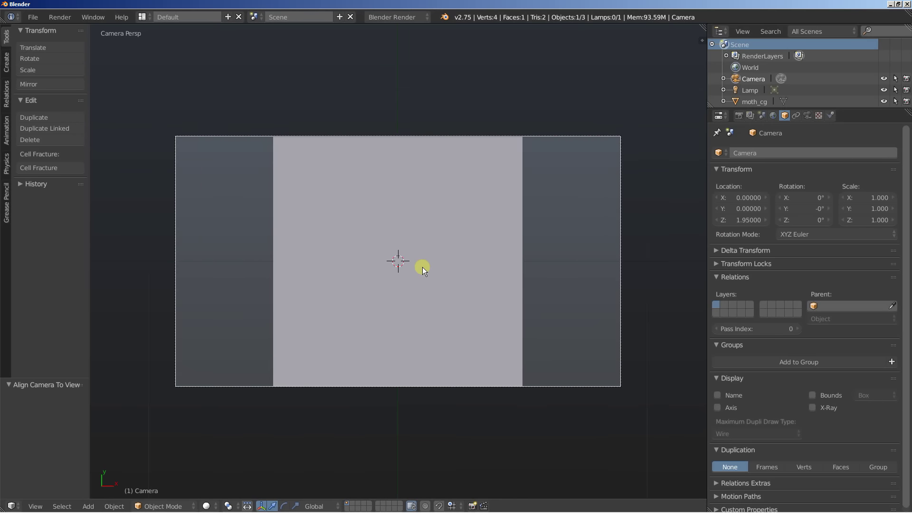
{"action": "middle_click_drag", "start_coordinate": [431, 278], "coordinate": [413, 303]}
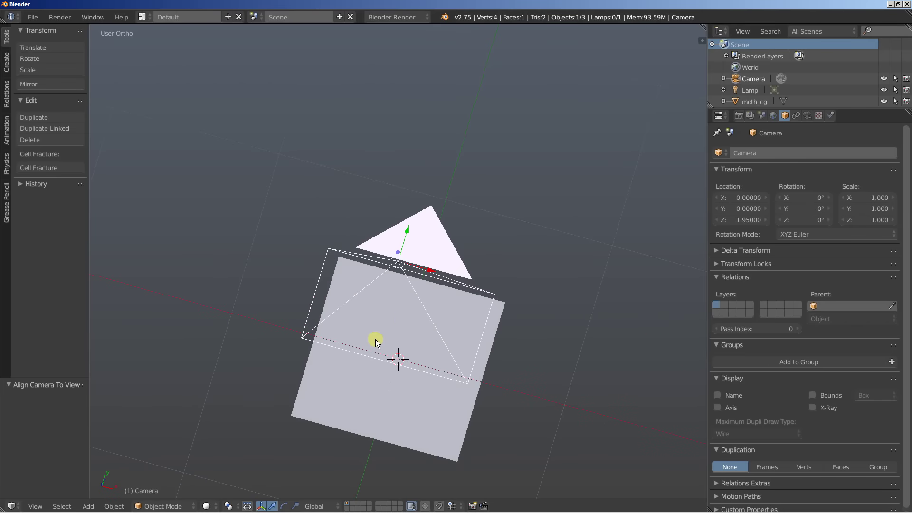
{"action": "left_click", "coordinate": [206, 506]}
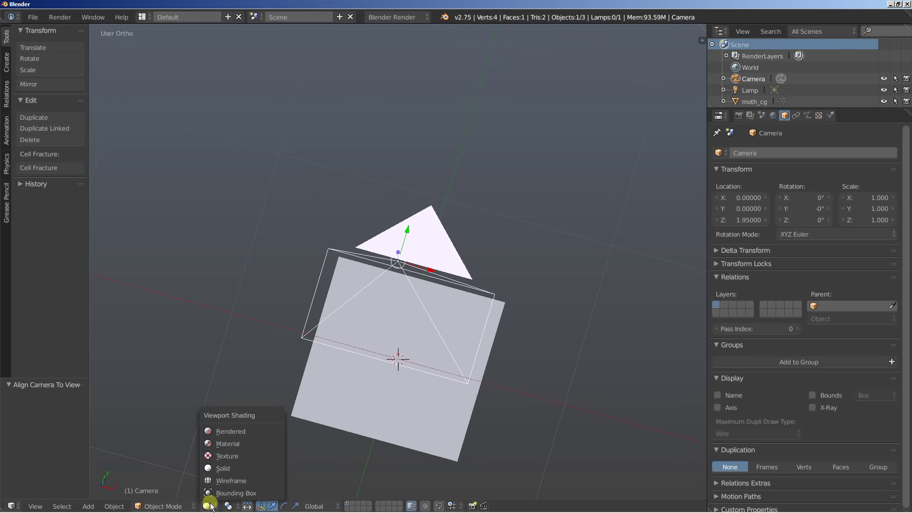
{"action": "left_click", "coordinate": [238, 456]}
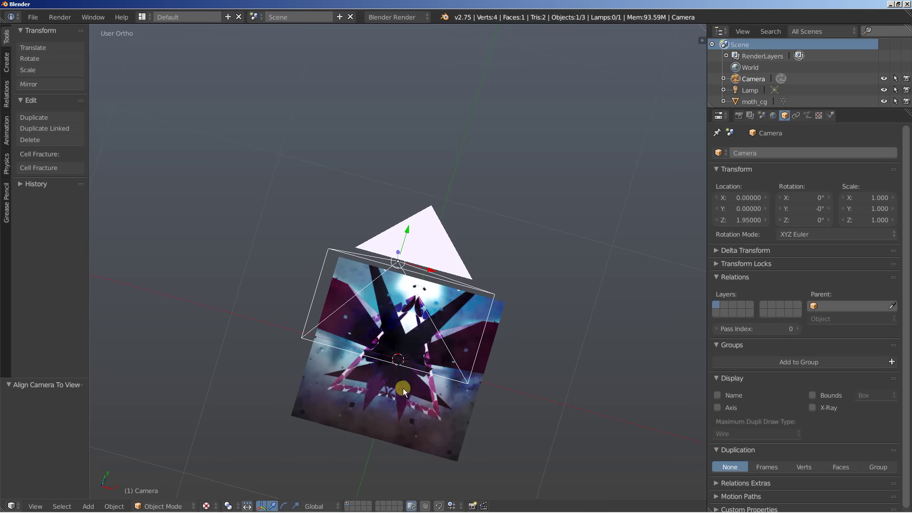
{"action": "key", "text": "KP_0"}
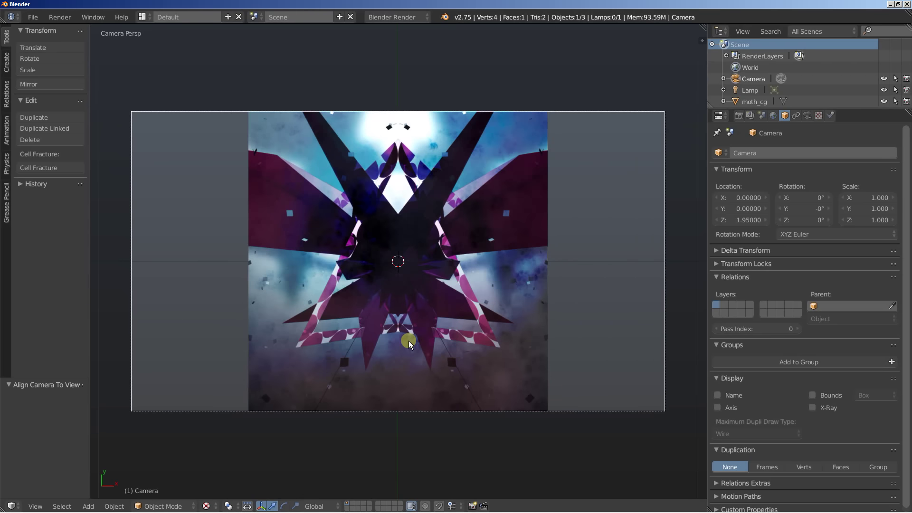
- Add a Subdivision Surface modifier to the moth_cg plane and set its subdivision type to Simple
{"action": "right_click", "coordinate": [506, 264]}
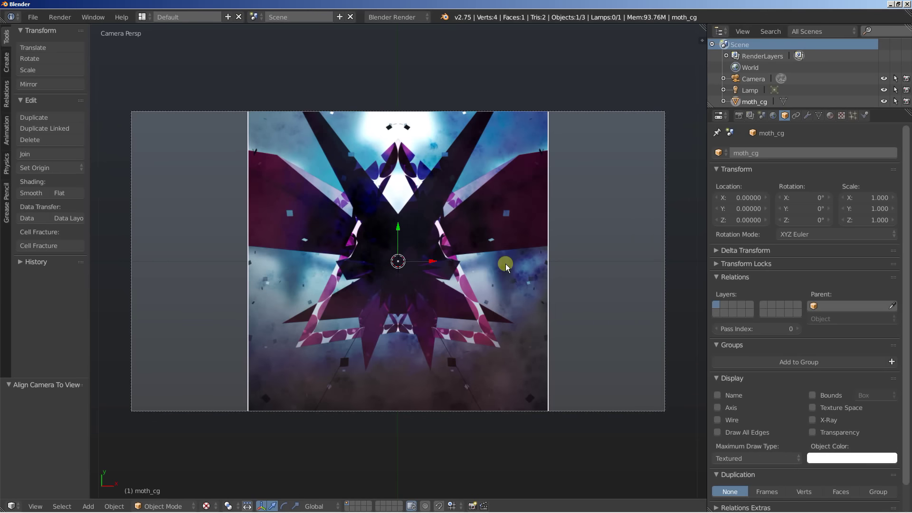
{"action": "left_click", "coordinate": [808, 117]}
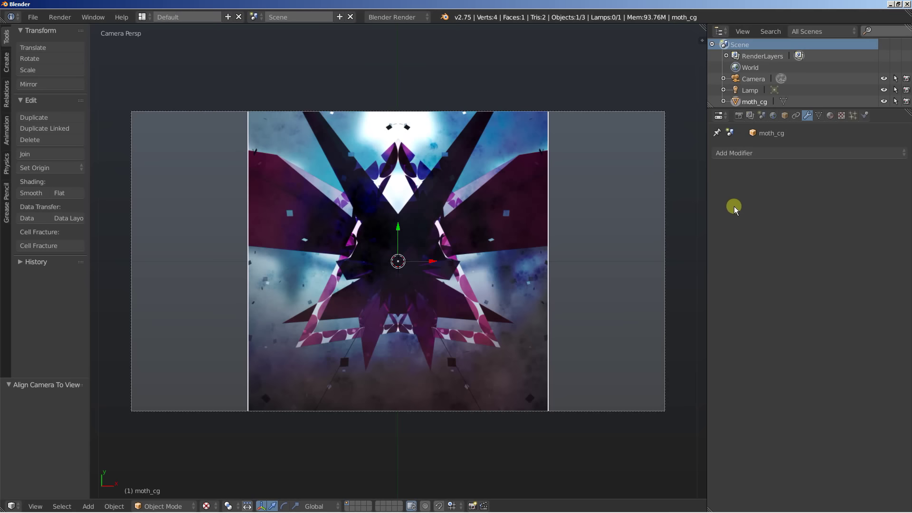
{"action": "left_click", "coordinate": [747, 153]}
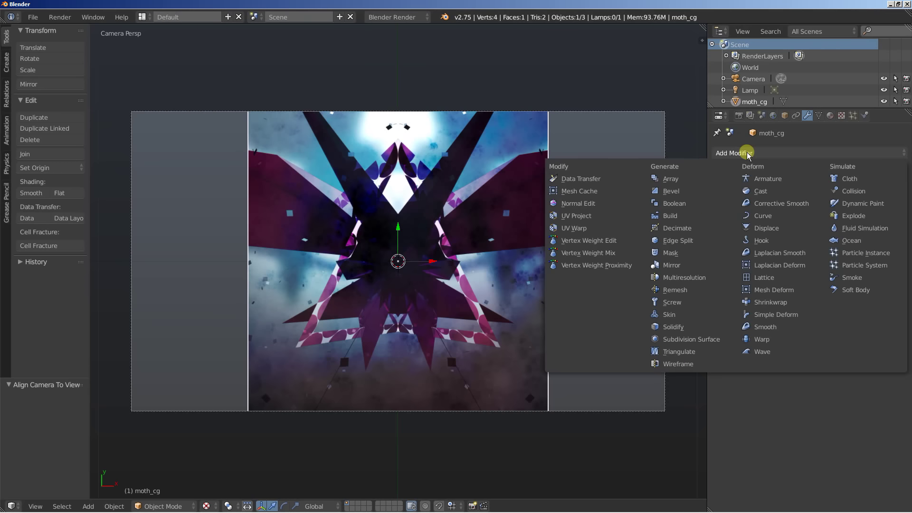
{"action": "left_click", "coordinate": [697, 340]}
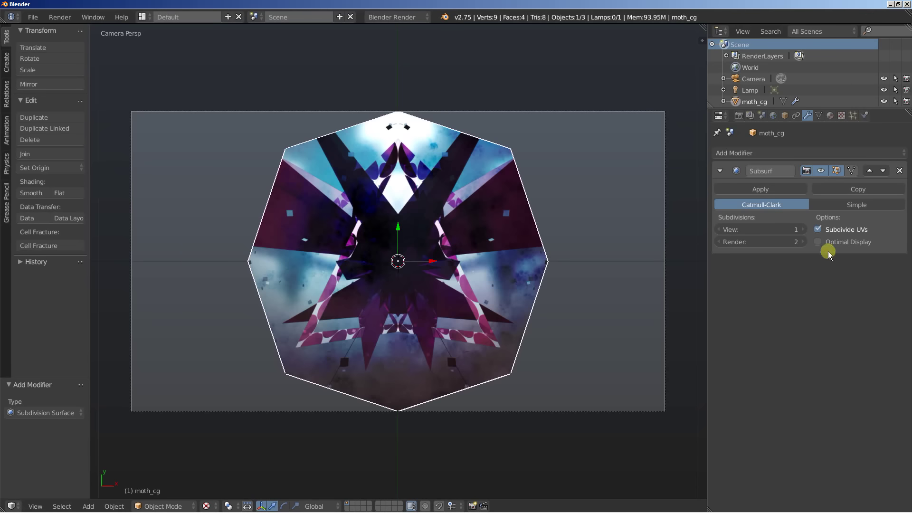
{"action": "left_click", "coordinate": [835, 202]}
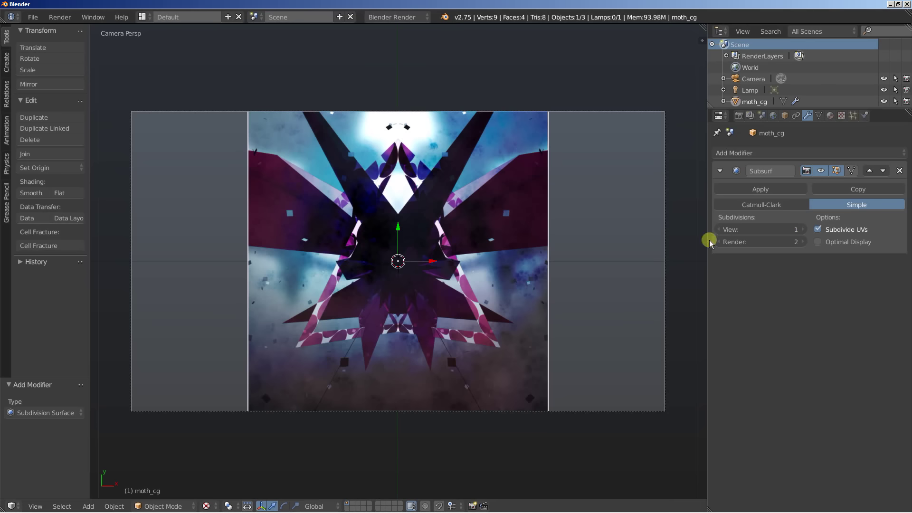
- Set the moth_cg plane's Simple Subsurf modifier to 5 subdivisions for both View and Render
{"action": "left_click", "coordinate": [802, 229]}
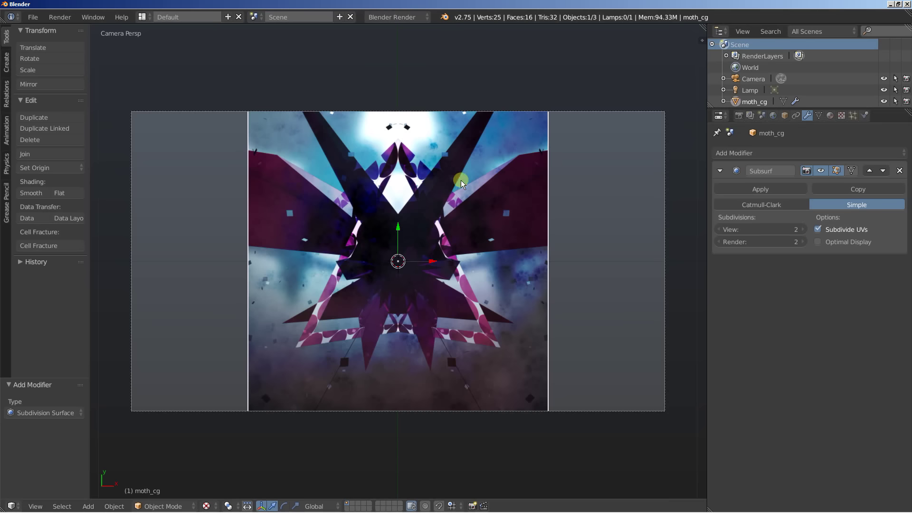
{"action": "left_click", "coordinate": [803, 229]}
{"action": "left_click", "coordinate": [803, 229]}
{"action": "left_click", "coordinate": [802, 230]}
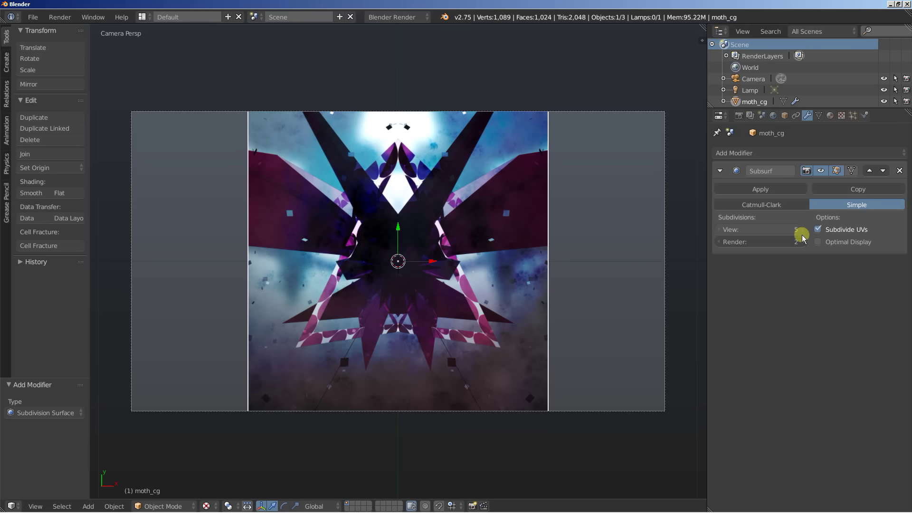
{"action": "left_click", "coordinate": [803, 242]}
{"action": "left_click", "coordinate": [803, 241]}
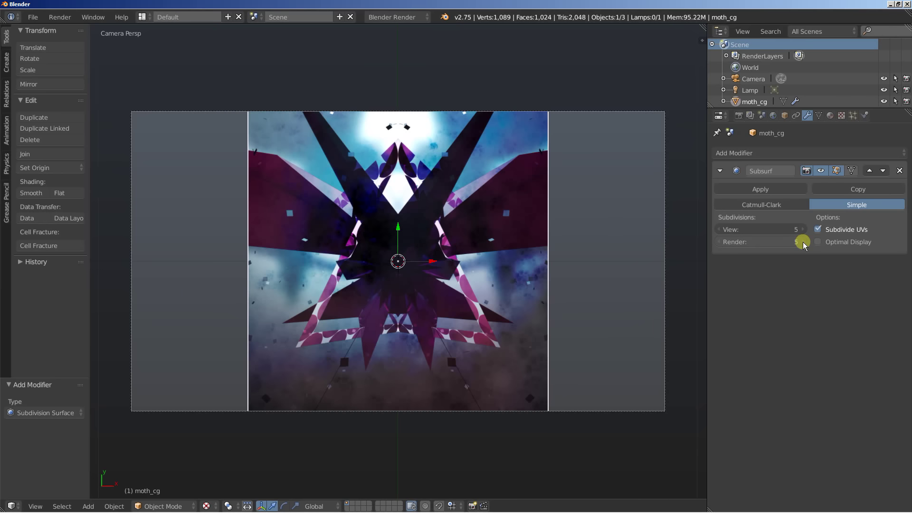
- Split a narrow area off the bottom of the 3D view and make it a Timeline editor
{"action": "right_click", "coordinate": [706, 466]}
{"action": "left_click", "coordinate": [706, 465]}
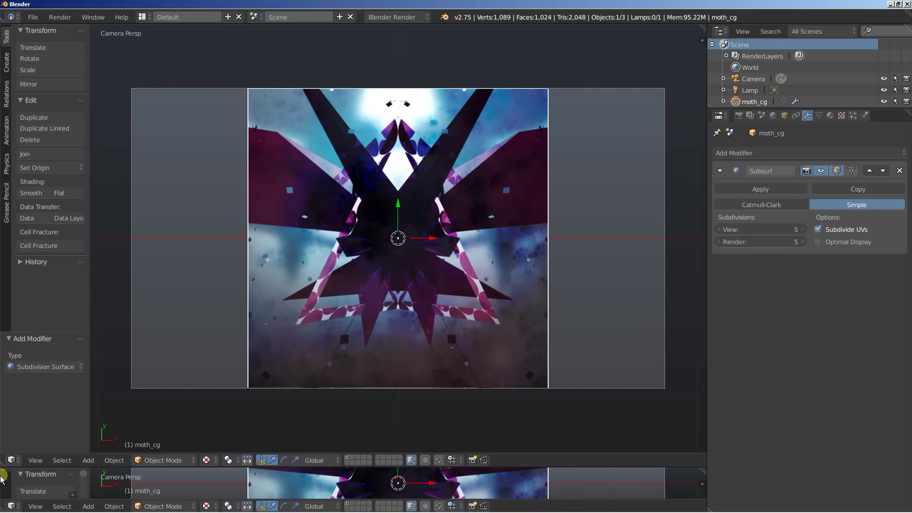
{"action": "left_click", "coordinate": [11, 504]}
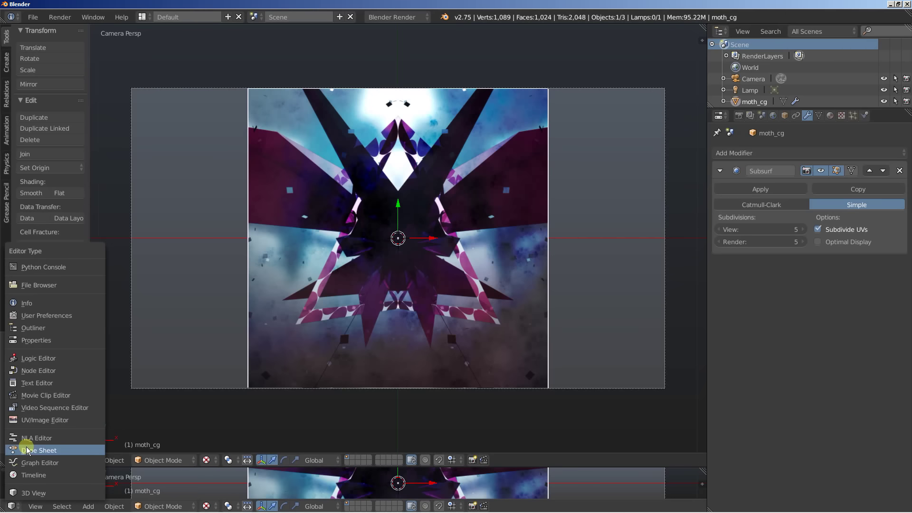
{"action": "left_click", "coordinate": [29, 475]}
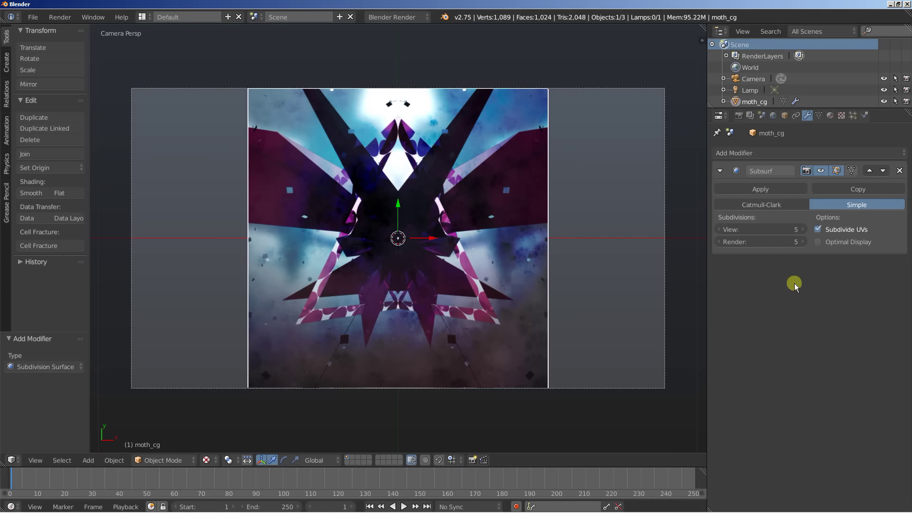
- Add a Build modifier with a length of 200 to the moth_cg plane and play the animation to preview it
{"action": "left_click", "coordinate": [772, 153]}
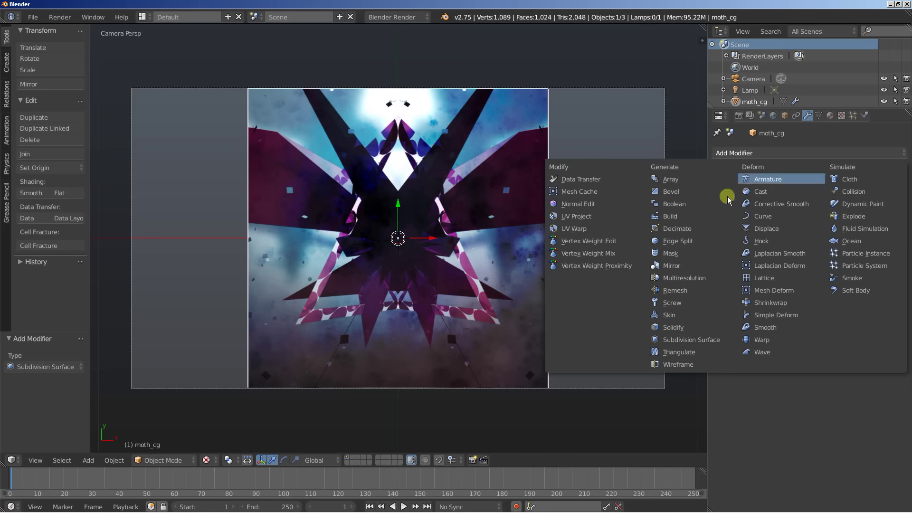
{"action": "left_click", "coordinate": [676, 218]}
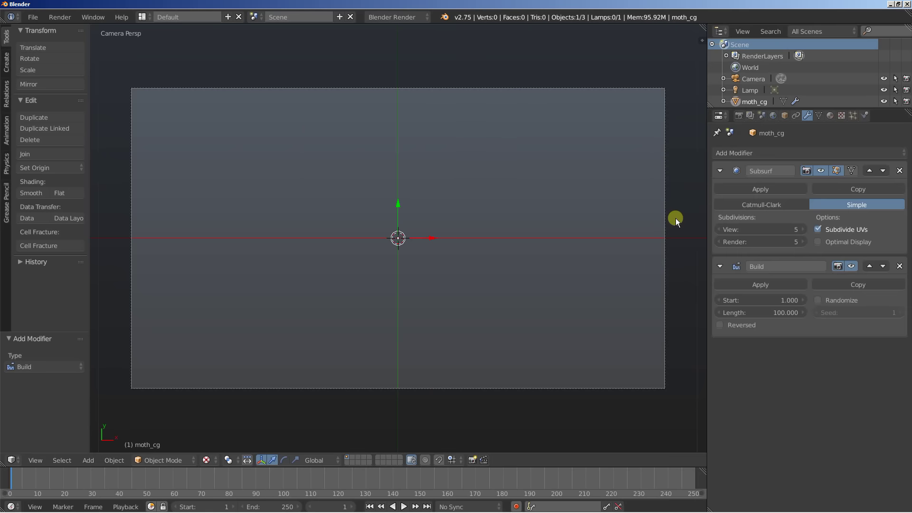
{"action": "left_click", "coordinate": [767, 313]}
{"action": "type", "text": "200"}
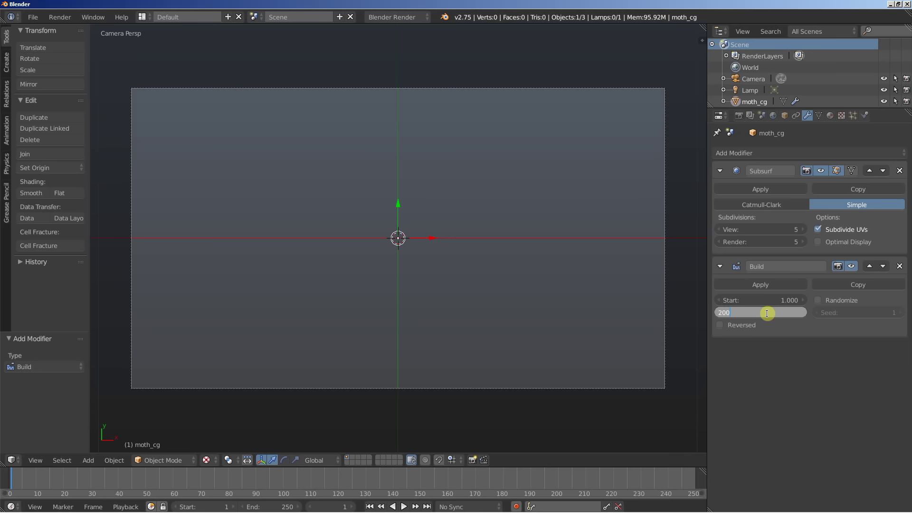
{"action": "key", "text": "Return"}
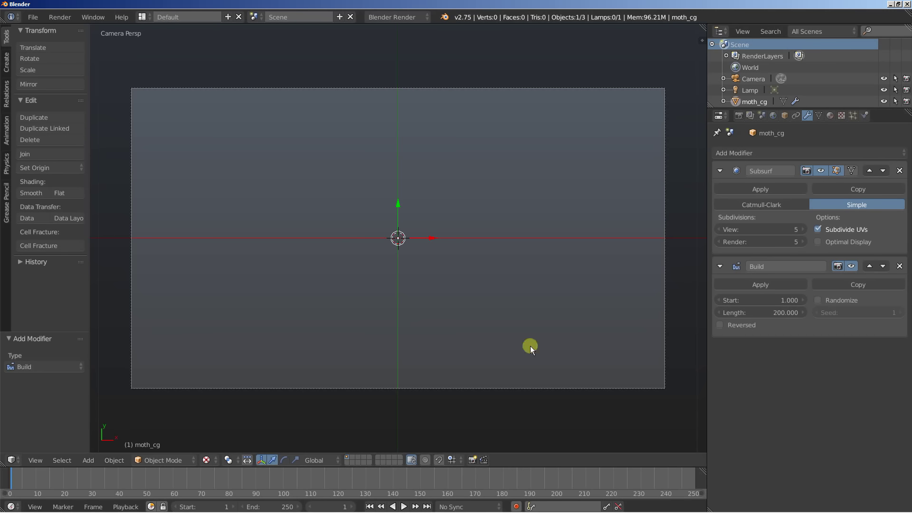
{"action": "left_click", "coordinate": [403, 507]}
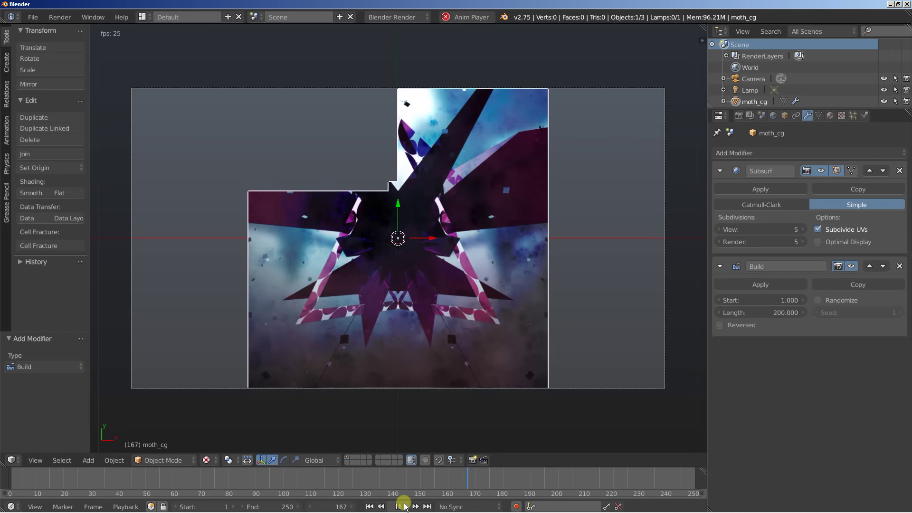
{"action": "left_click", "coordinate": [404, 506]}
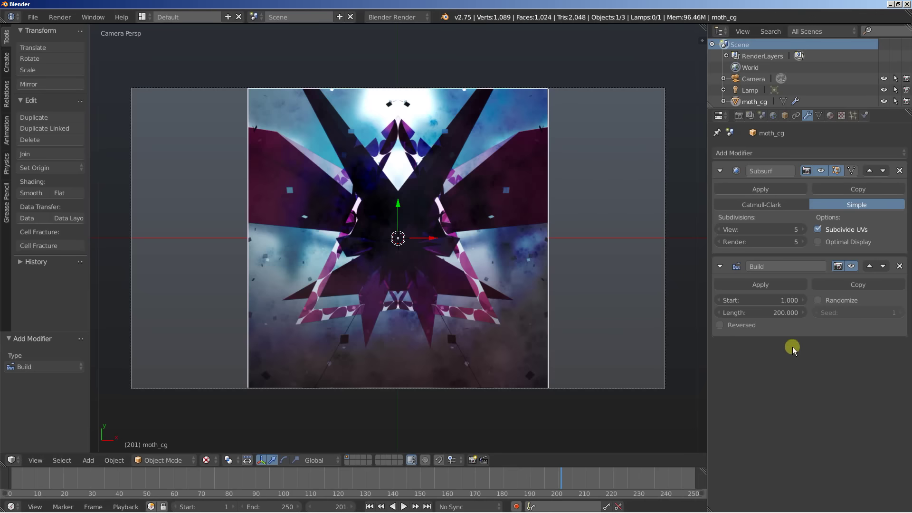
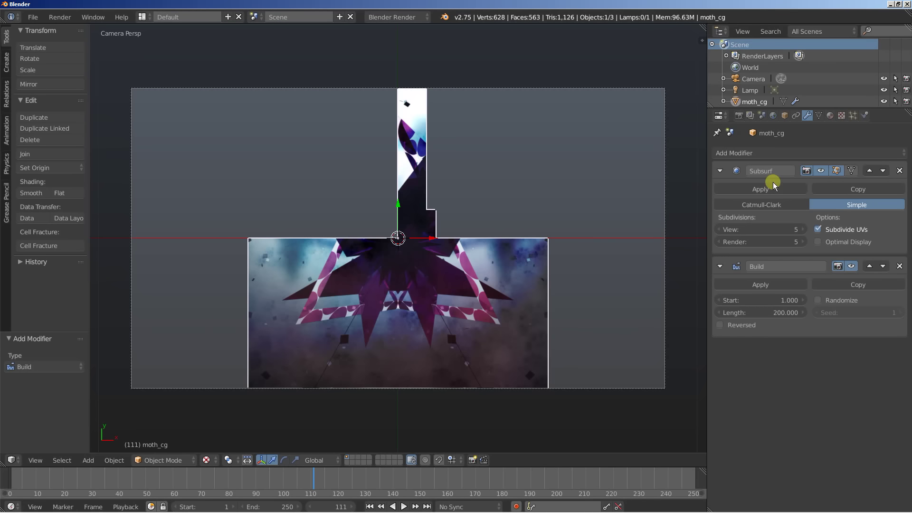
- Set the first Subsurf modifier's View and Render subdivisions to 2 and collapse its settings
{"action": "left_click", "coordinate": [779, 226]}
{"action": "type", "text": "2"}
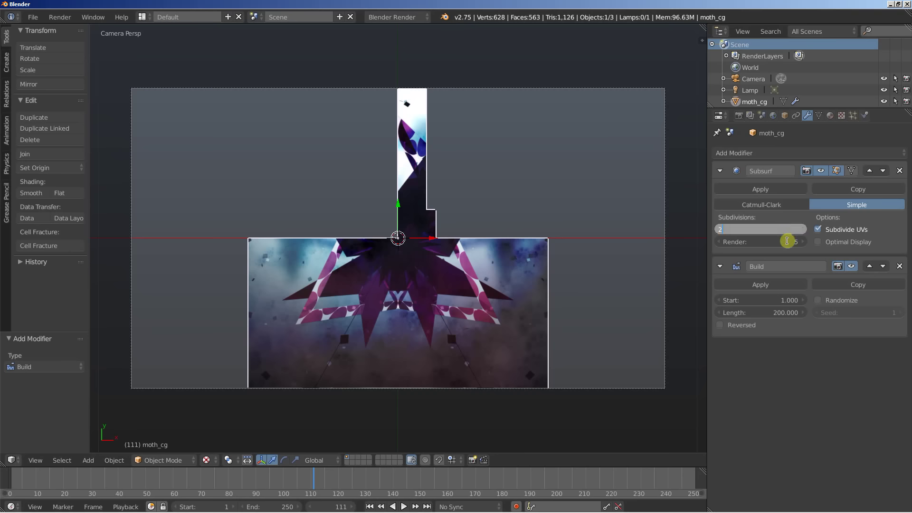
{"action": "key", "text": "Return"}
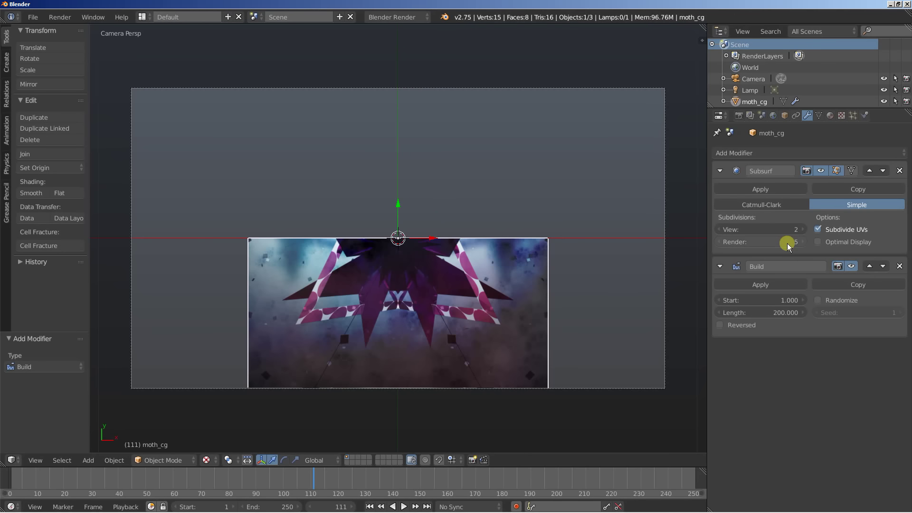
{"action": "left_click", "coordinate": [787, 243]}
{"action": "type", "text": "2"}
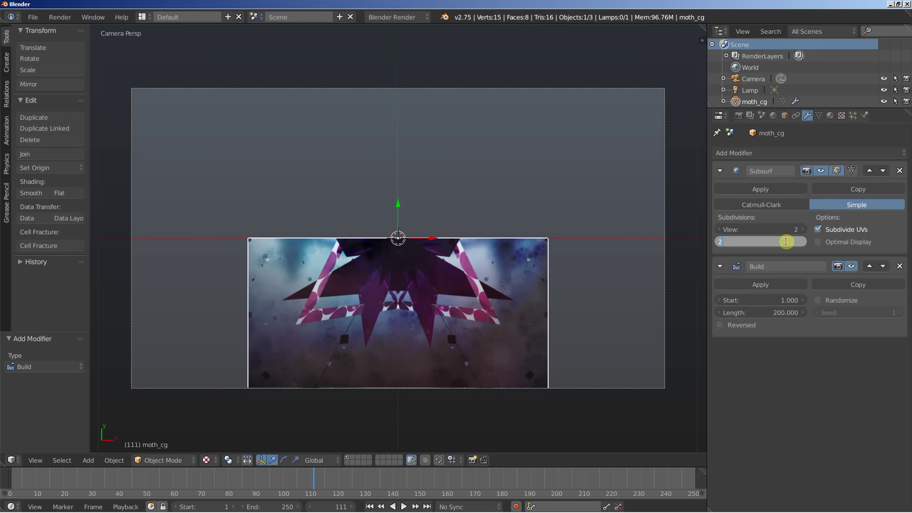
{"action": "key", "text": "Return"}
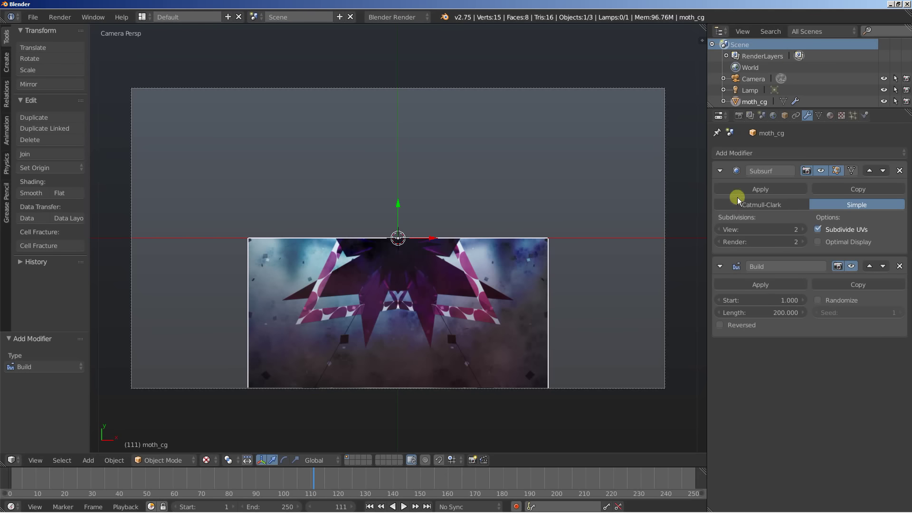
{"action": "left_click", "coordinate": [720, 170]}
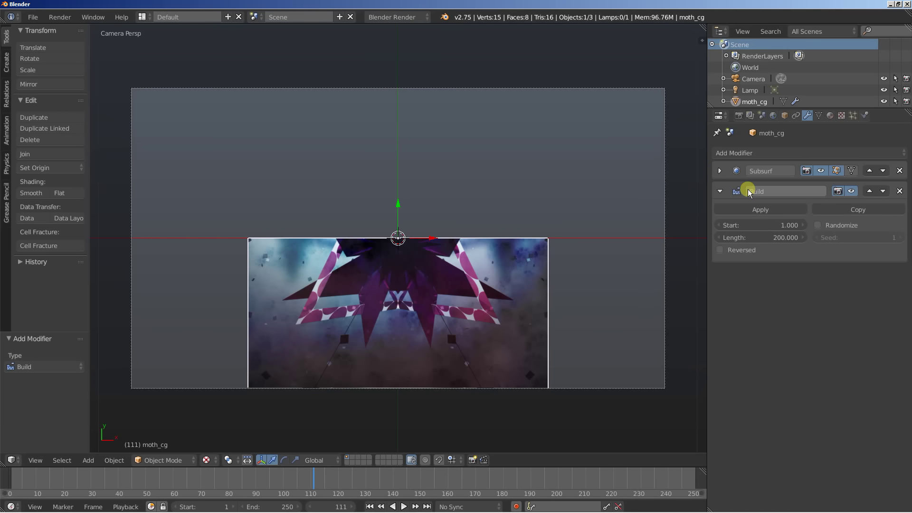
- Add a second Subdivision Surface modifier after Build, set to Simple with 2 View subdivisions
{"action": "left_click", "coordinate": [756, 175]}
{"action": "left_click", "coordinate": [761, 153]}
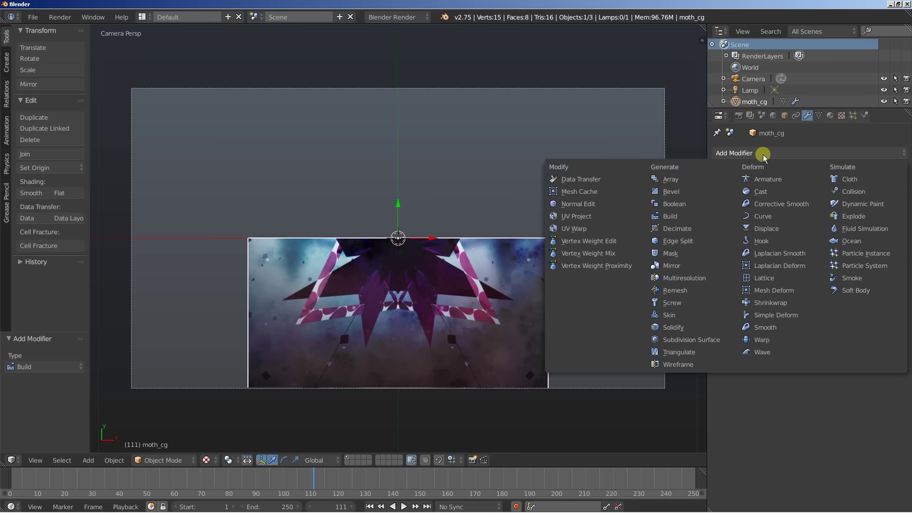
{"action": "left_click", "coordinate": [696, 340]}
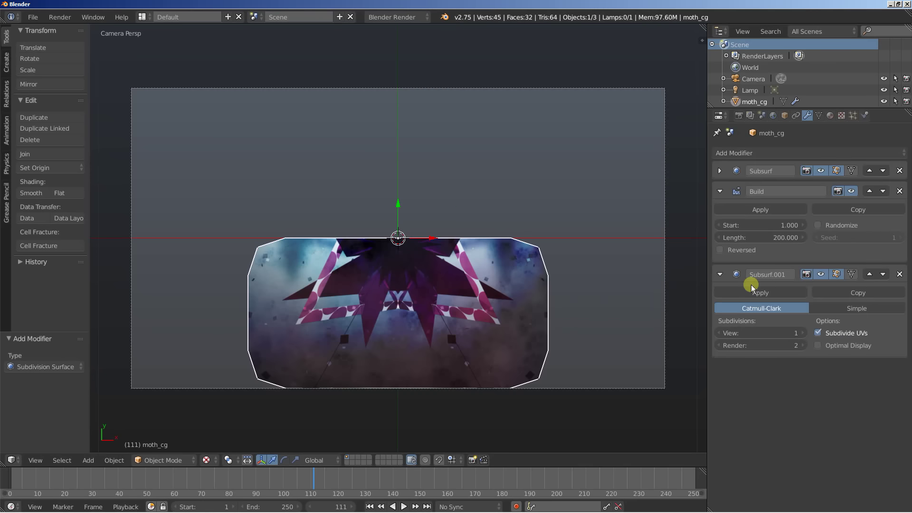
{"action": "left_click", "coordinate": [821, 305]}
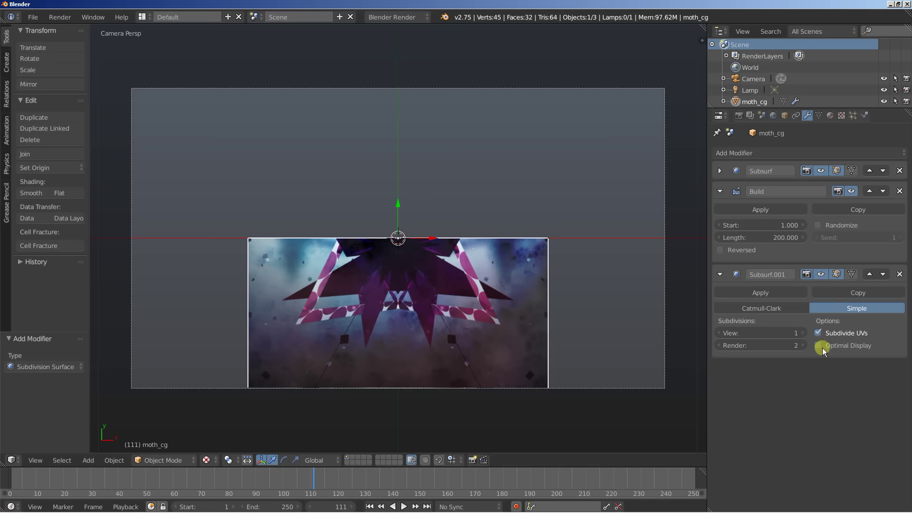
{"action": "left_click", "coordinate": [802, 333]}
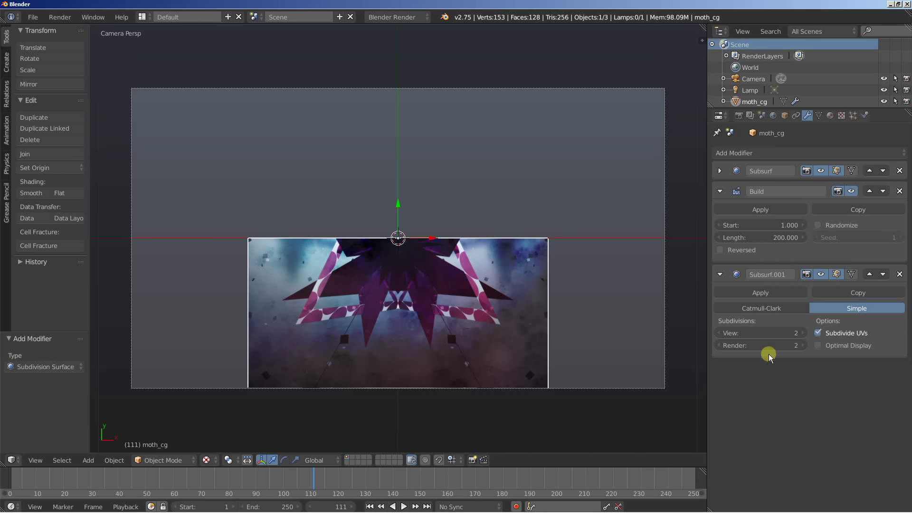
- Play the animation forwards and backwards to examine how the larger blocks of the moth image build up
{"action": "key", "text": "alt+a"}
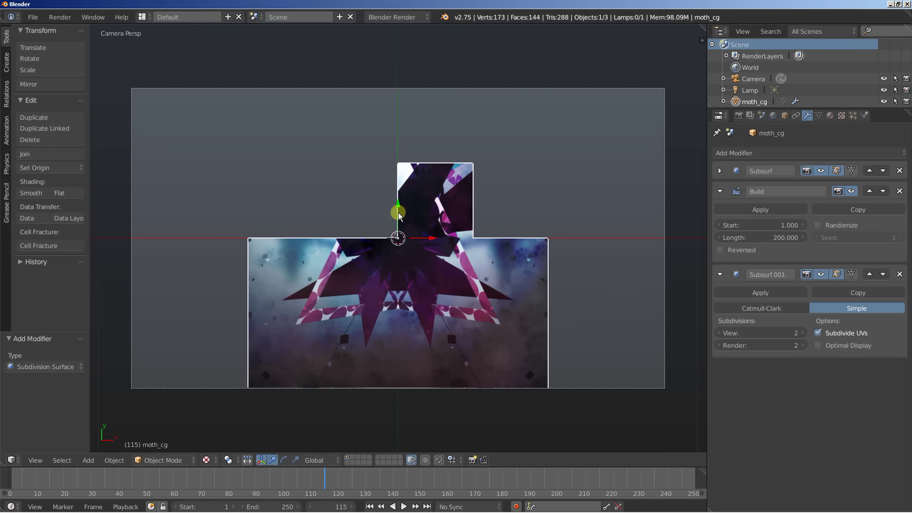
{"action": "key", "text": "shift+alt+a"}
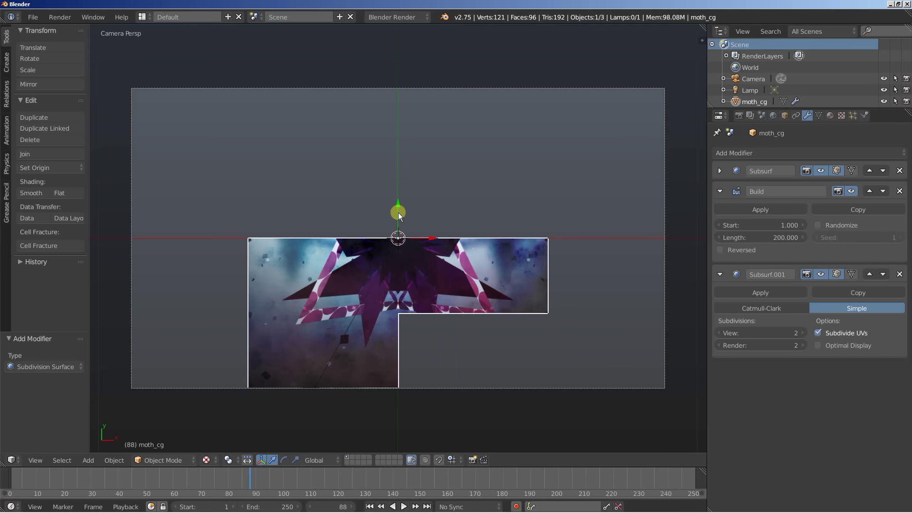
{"action": "key", "text": "alt+a"}
{"action": "key", "text": "alt+a"}
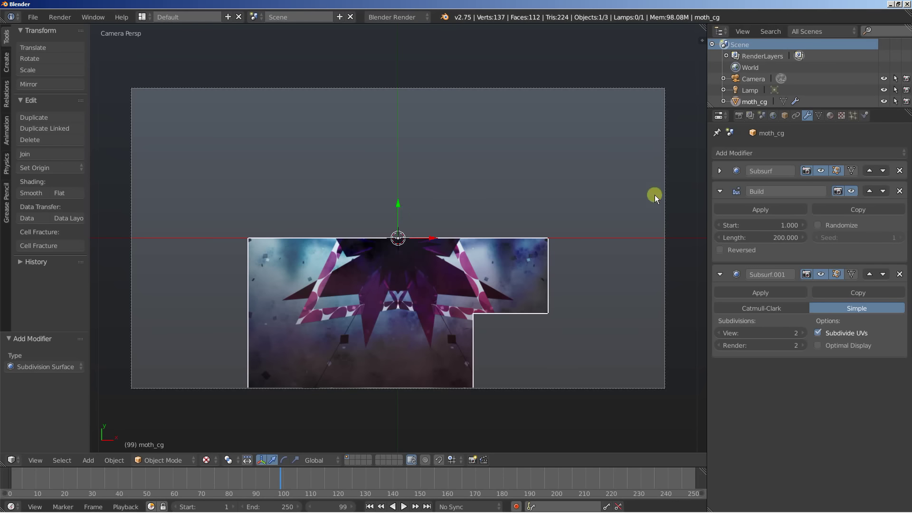
- Add a second Build modifier at the end of the modifier stack and set its length to 200
{"action": "left_click", "coordinate": [749, 154]}
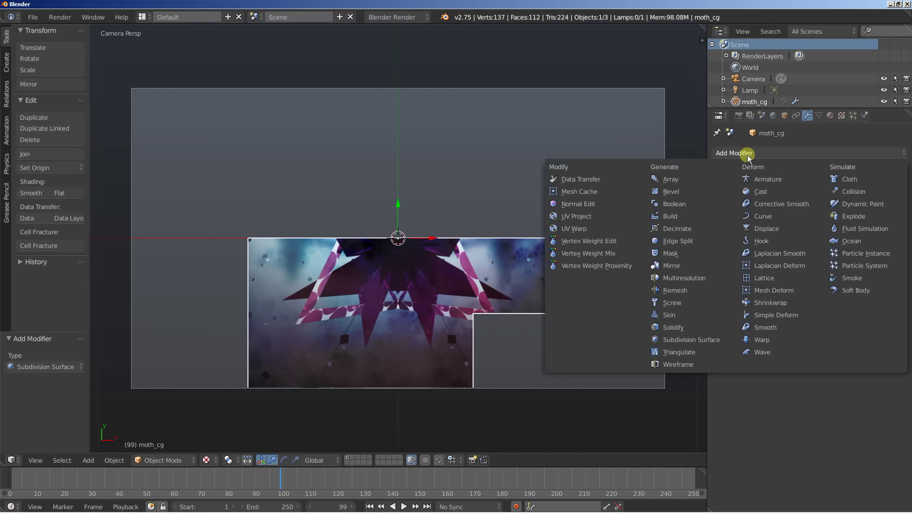
{"action": "left_click", "coordinate": [703, 216]}
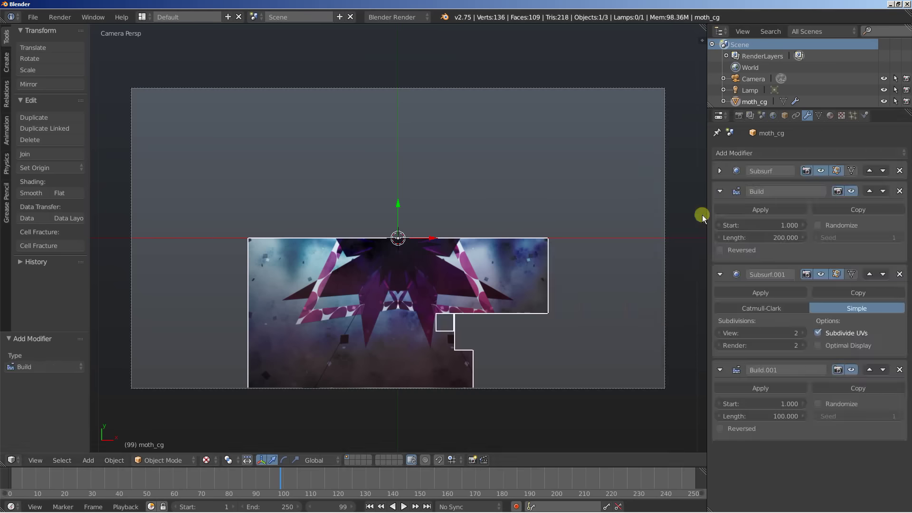
{"action": "left_click", "coordinate": [771, 413]}
{"action": "type", "text": "200"}
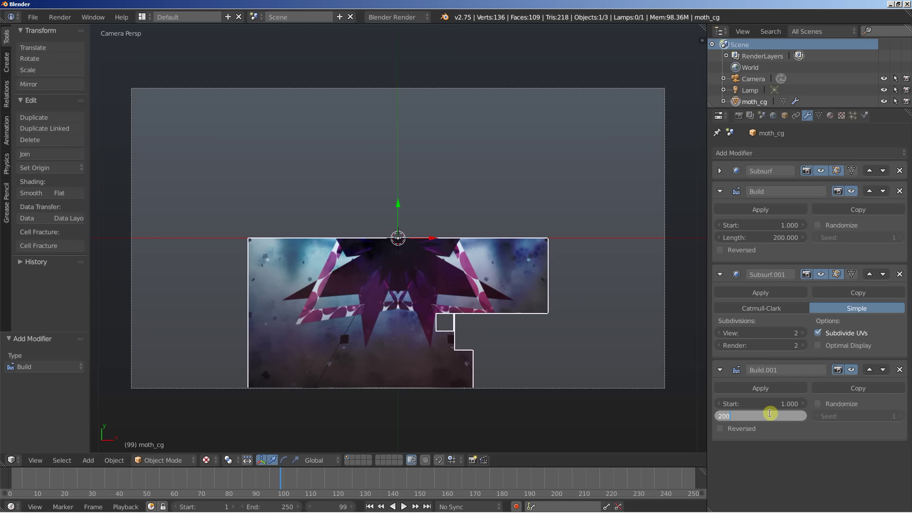
{"action": "key", "text": "Return"}
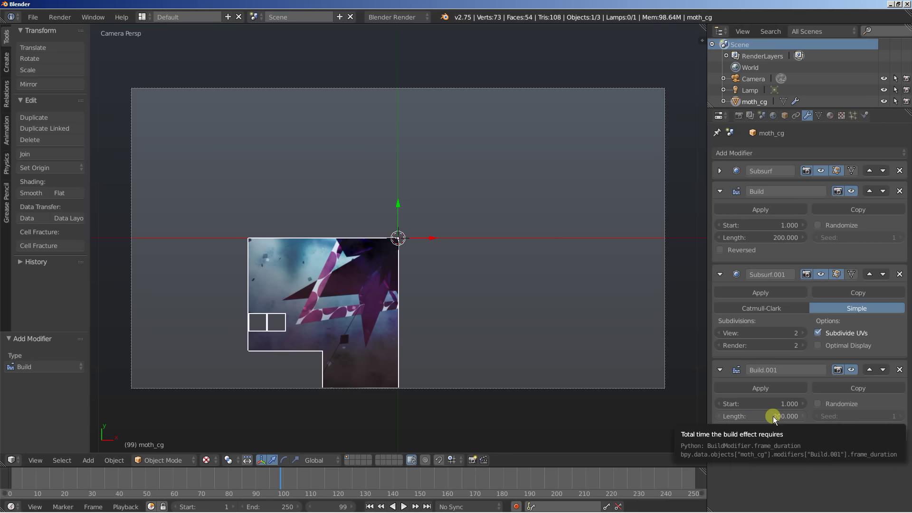
- Collapse Subsurf.001, add a third Subdivision Surface modifier left on Catmull-Clark with 2 View subdivisions, and collapse its settings too
{"action": "scroll", "coordinate": [285, 364], "scroll_direction": "up", "scroll_amount": 2}
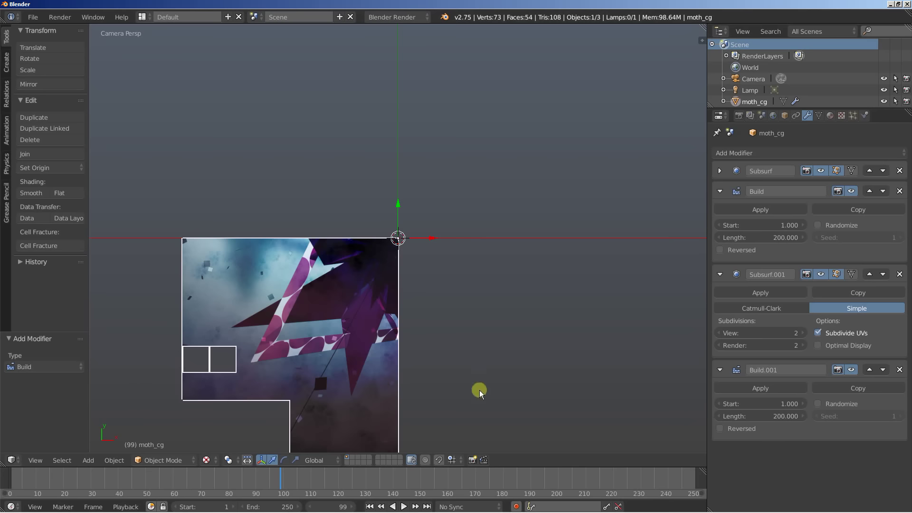
{"action": "left_click", "coordinate": [718, 275]}
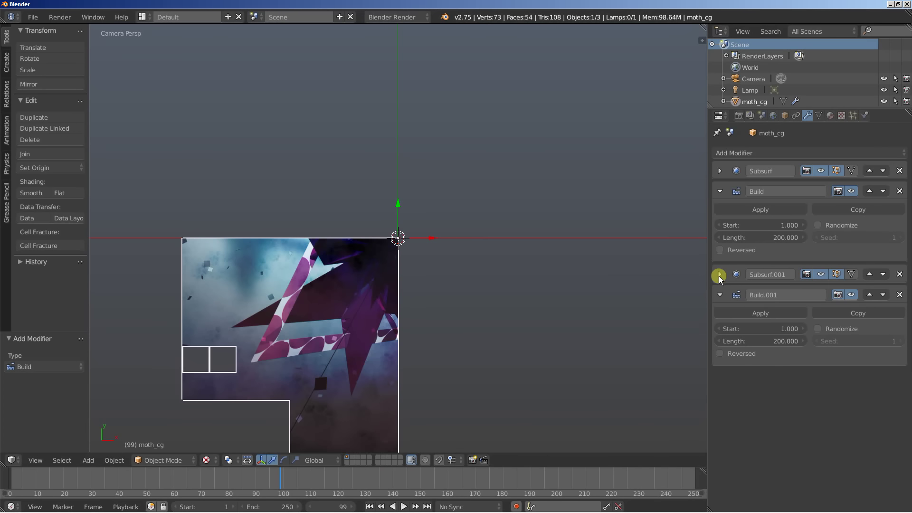
{"action": "left_click", "coordinate": [754, 153]}
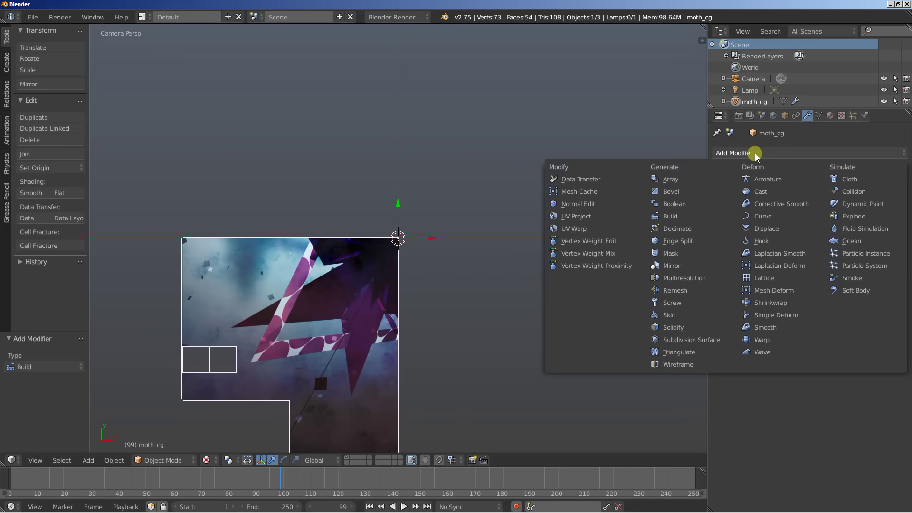
{"action": "left_click", "coordinate": [712, 338]}
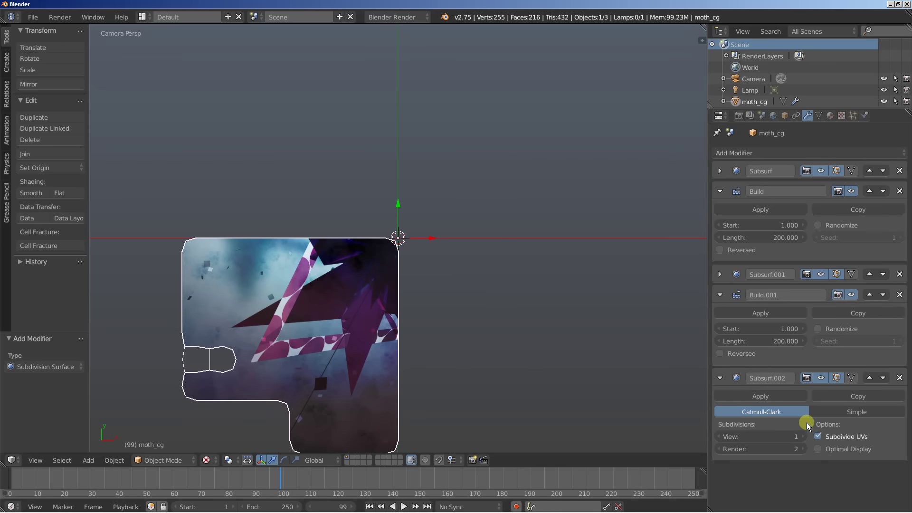
{"action": "left_click", "coordinate": [801, 436]}
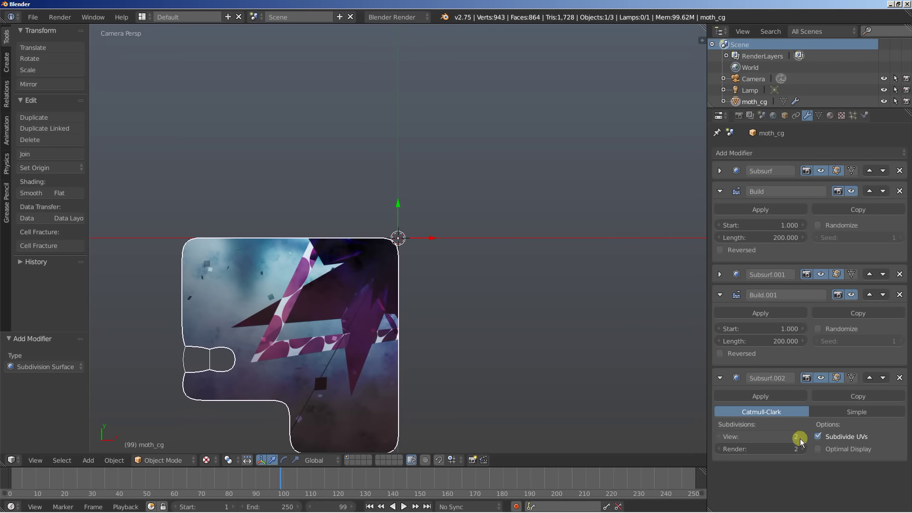
{"action": "left_click", "coordinate": [719, 378]}
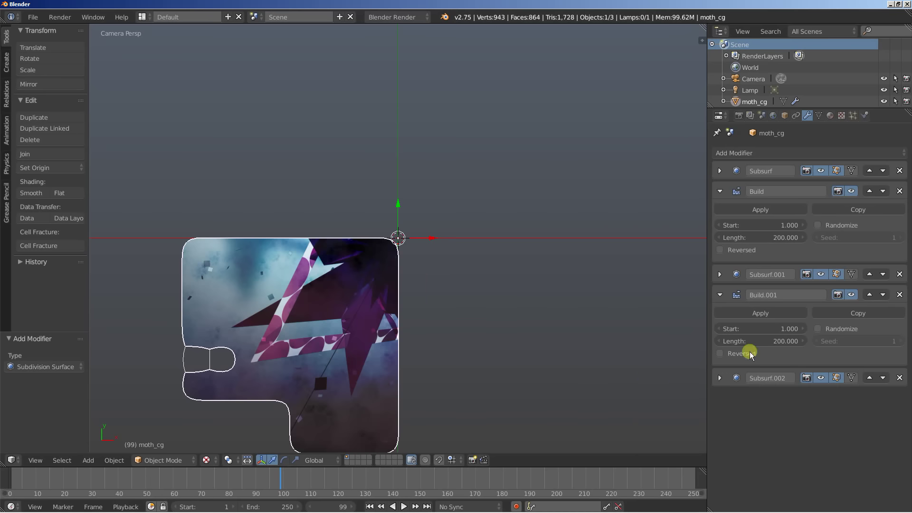
- Add a third Build modifier at the end of moth_cg's modifier stack and set its length to 200
{"action": "left_click", "coordinate": [764, 152]}
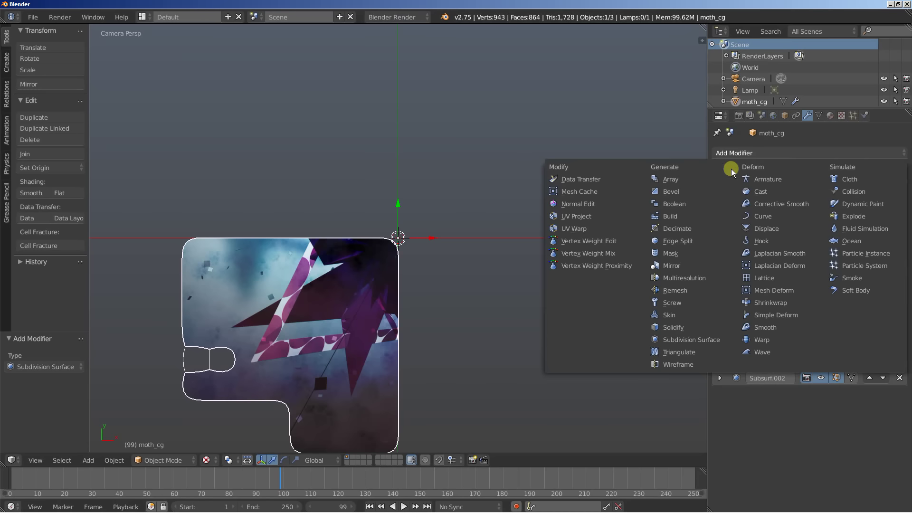
{"action": "left_click", "coordinate": [686, 217]}
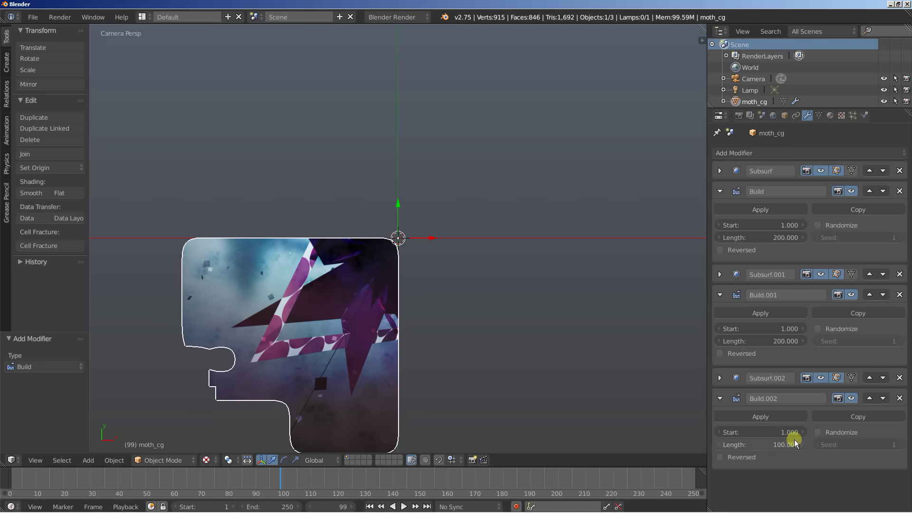
{"action": "left_click", "coordinate": [770, 446]}
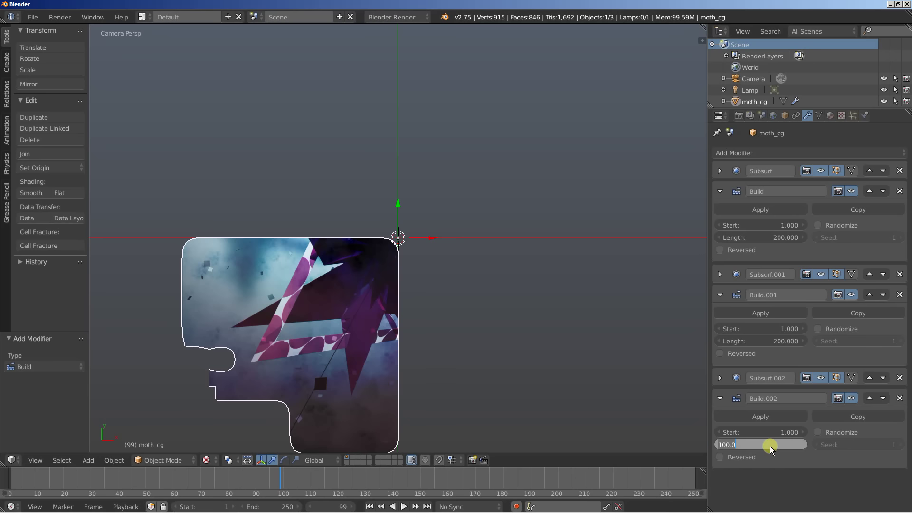
{"action": "type", "text": "200"}
{"action": "key", "text": "Return"}
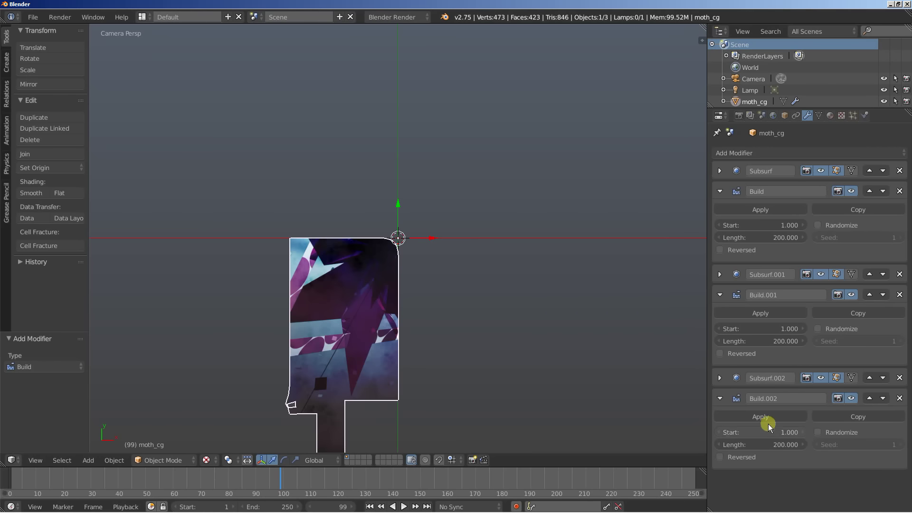
- Expand the third Subdivision Surface modifier, Subsurf.002, and switch its subdivision type to Simple
{"action": "left_click", "coordinate": [717, 377]}
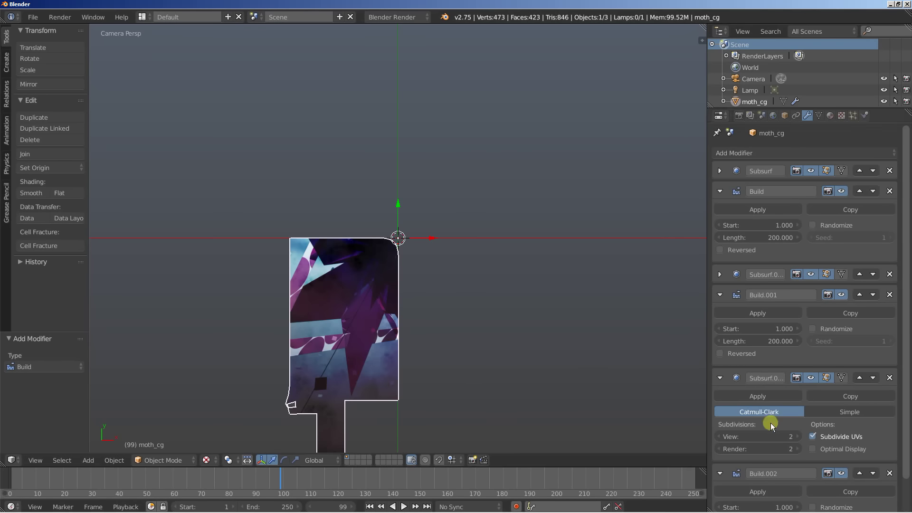
{"action": "scroll", "coordinate": [771, 423], "scroll_direction": "down", "scroll_amount": 2}
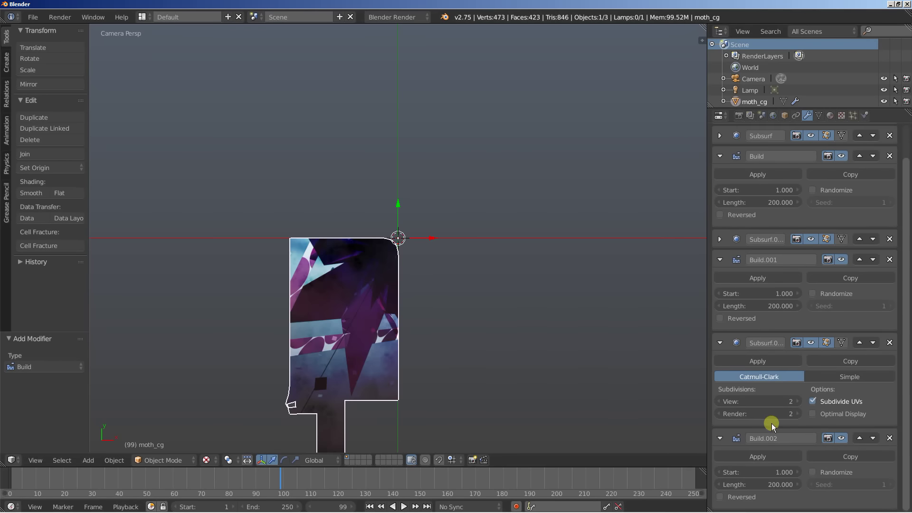
{"action": "left_click", "coordinate": [818, 379]}
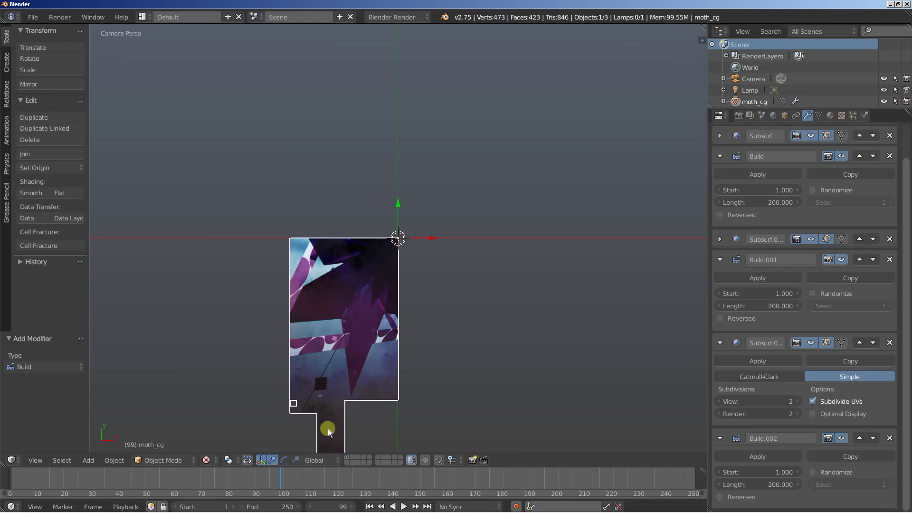
- Collapse Subsurf.002 and play the animation from frame 1 to examine the three-level block build-up
{"action": "left_click", "coordinate": [369, 506]}
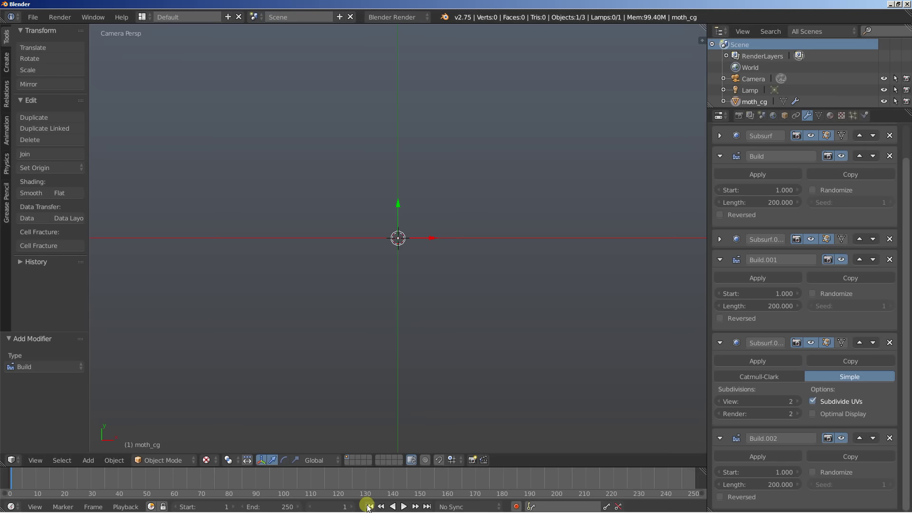
{"action": "left_click", "coordinate": [719, 343]}
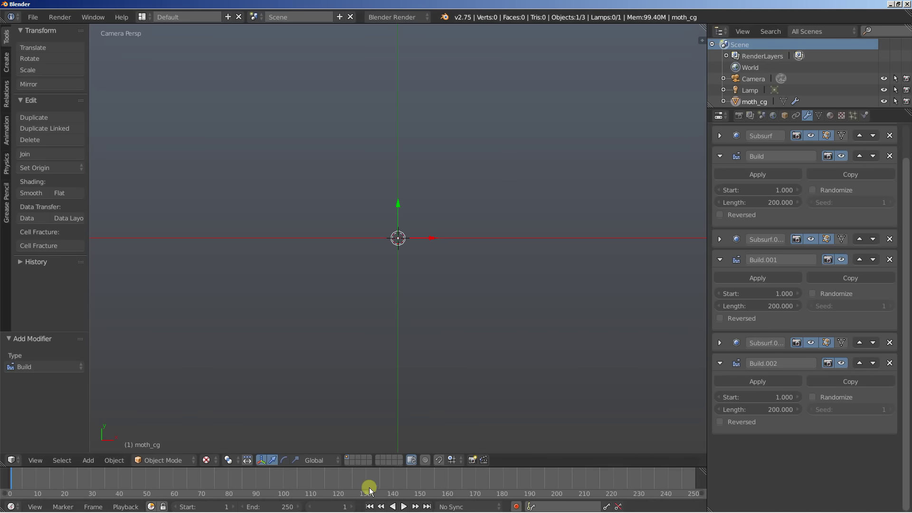
{"action": "left_click", "coordinate": [404, 507]}
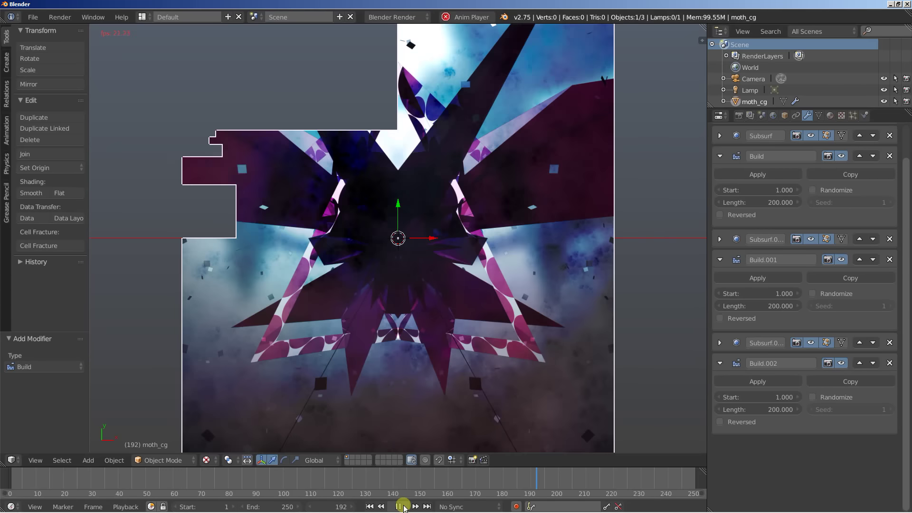
{"action": "left_click", "coordinate": [402, 506]}
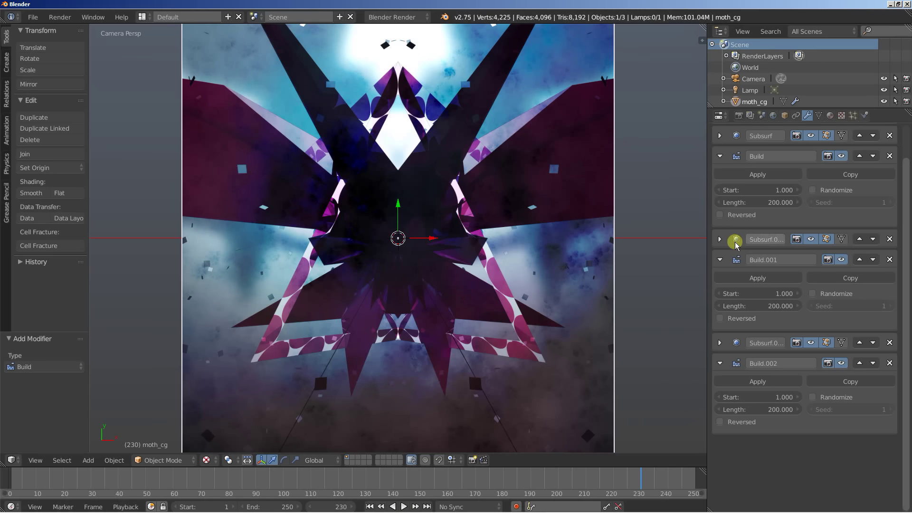
- Add a fourth Subdivision Surface modifier, set it to Simple with 2 View subdivisions, and collapse its settings
{"action": "scroll", "coordinate": [745, 248], "scroll_direction": "up", "scroll_amount": 3}
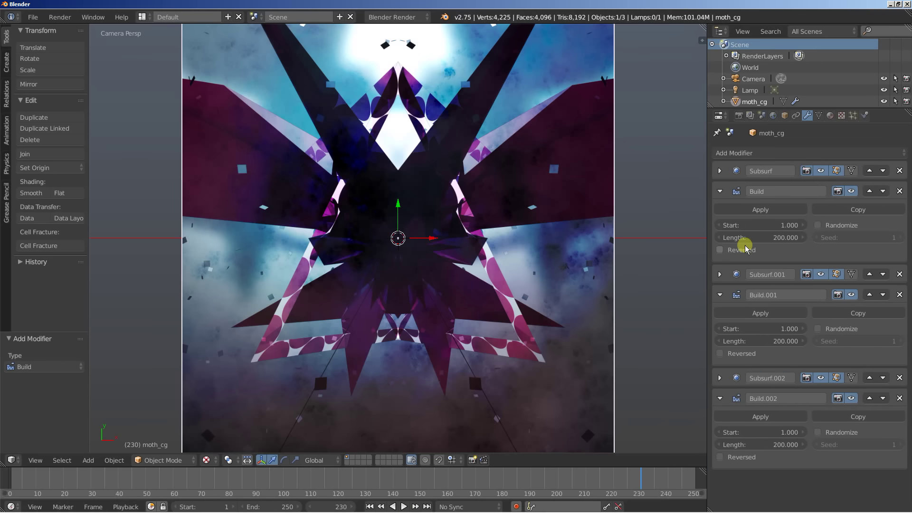
{"action": "left_click", "coordinate": [745, 153]}
{"action": "left_click", "coordinate": [712, 340]}
{"action": "scroll", "coordinate": [750, 340], "scroll_direction": "down", "scroll_amount": 8}
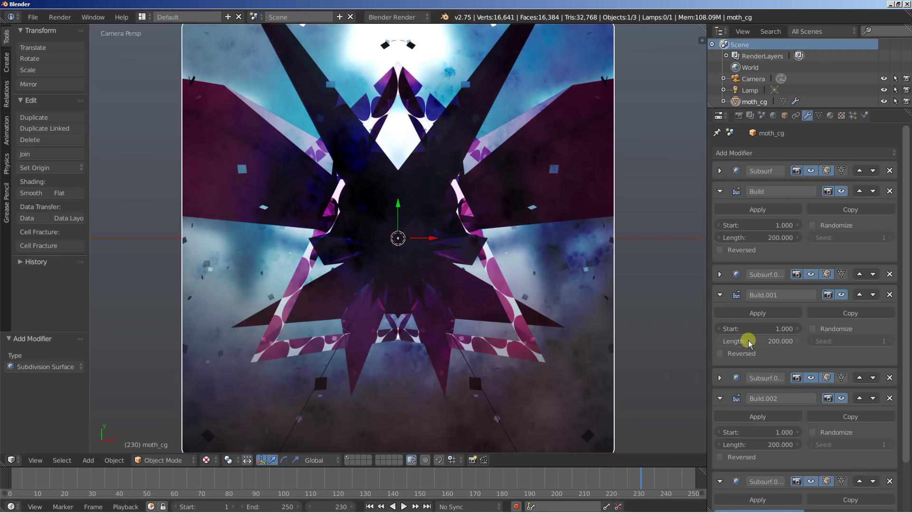
{"action": "left_click", "coordinate": [824, 456]}
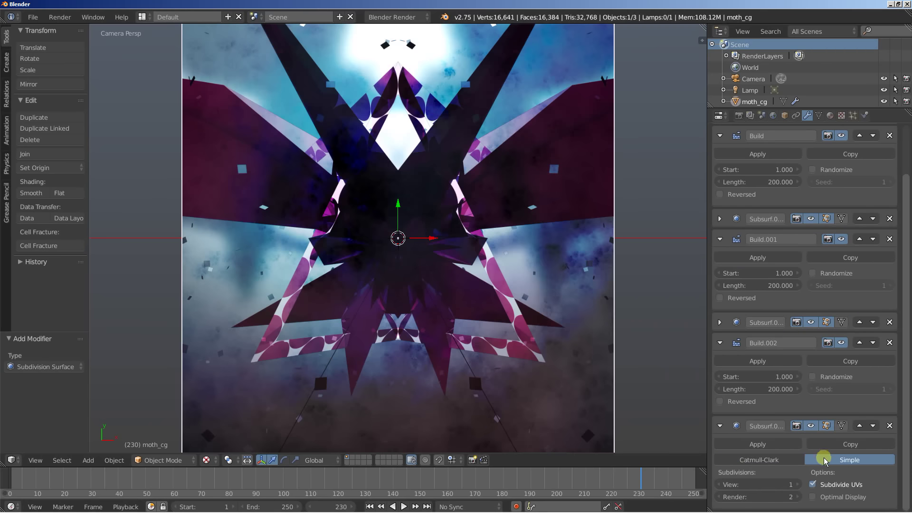
{"action": "left_click", "coordinate": [796, 484]}
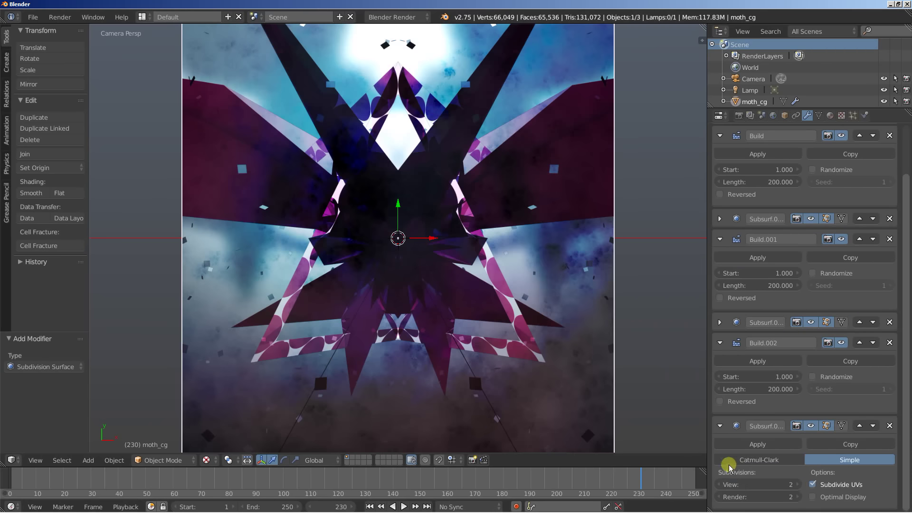
{"action": "left_click", "coordinate": [719, 426]}
- Add a fourth Build modifier at the end of the modifier stack and set its length to 200
{"action": "scroll", "coordinate": [779, 189], "scroll_direction": "up", "scroll_amount": 3}
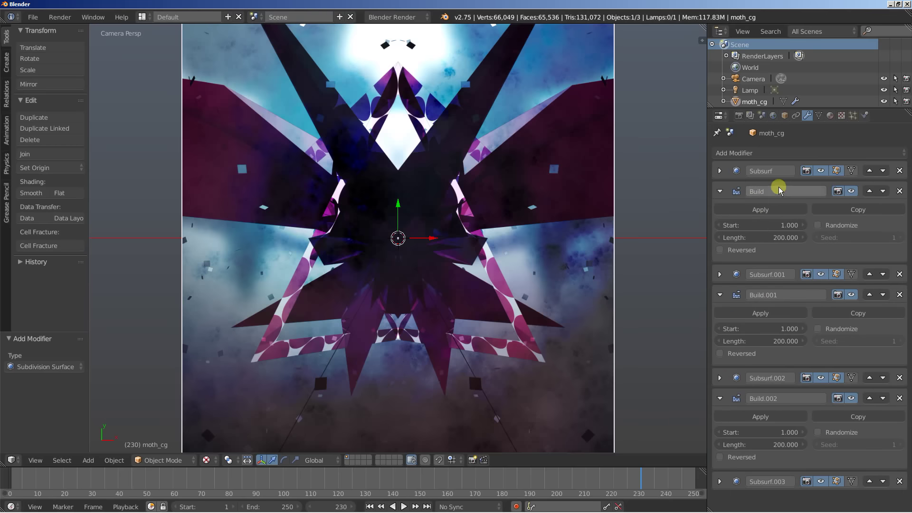
{"action": "left_click", "coordinate": [764, 151]}
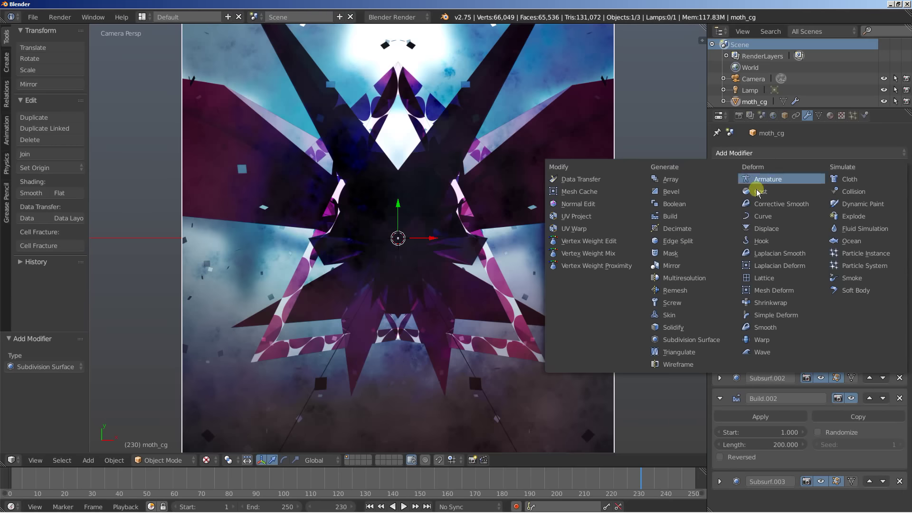
{"action": "left_click", "coordinate": [670, 216]}
{"action": "scroll", "coordinate": [781, 389], "scroll_direction": "down", "scroll_amount": 2}
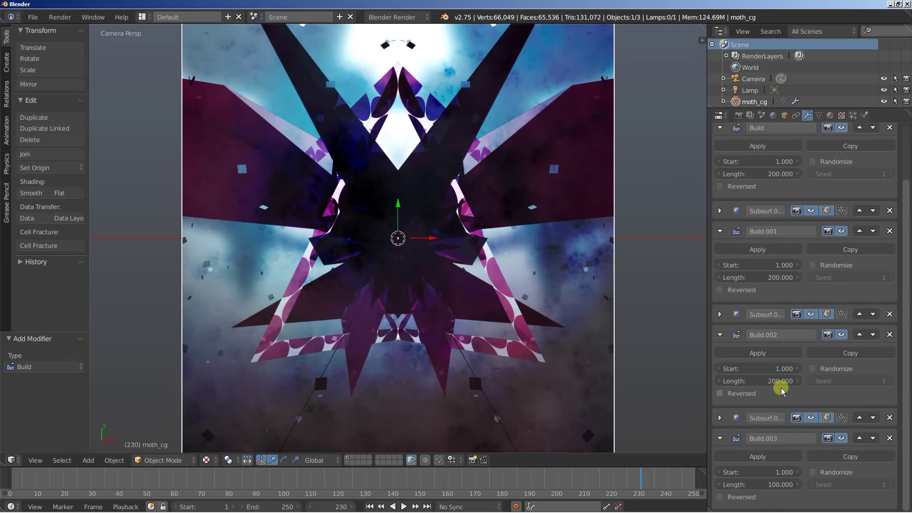
{"action": "left_click", "coordinate": [770, 485]}
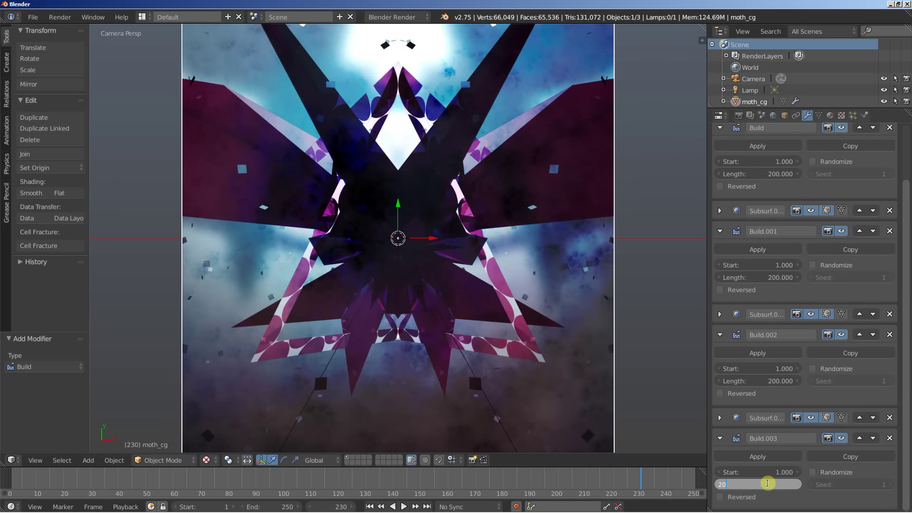
{"action": "type", "text": "200"}
{"action": "key", "text": "Return"}
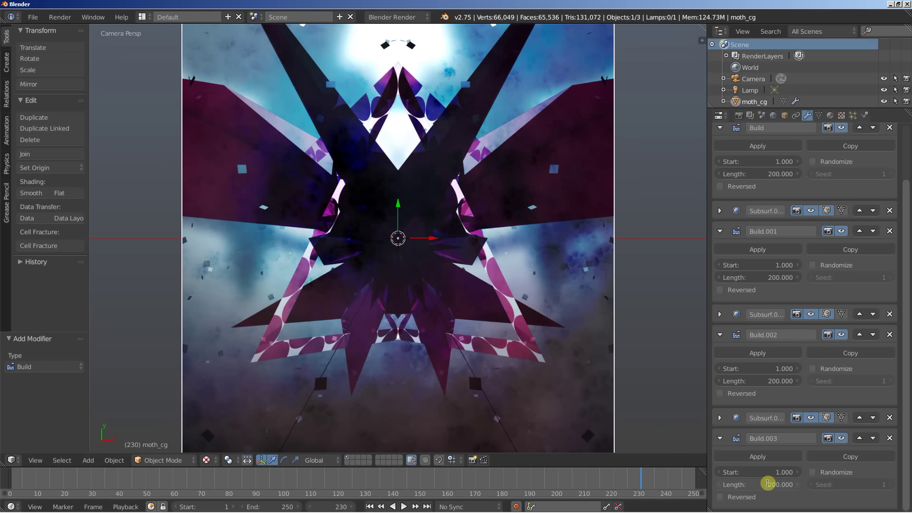
- Return the animation to frame 1 and darken the World's horizon color to near black
{"action": "scroll", "coordinate": [817, 332], "scroll_direction": "up", "scroll_amount": 5}
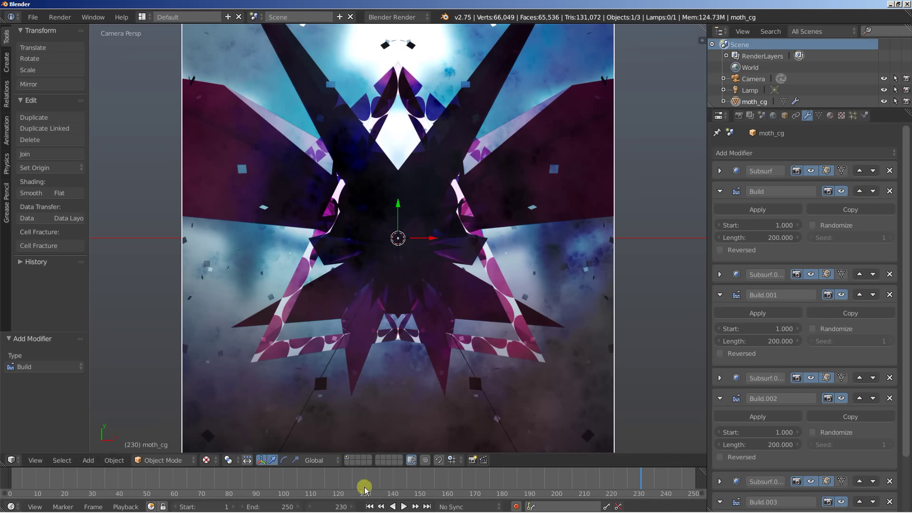
{"action": "left_click", "coordinate": [369, 506]}
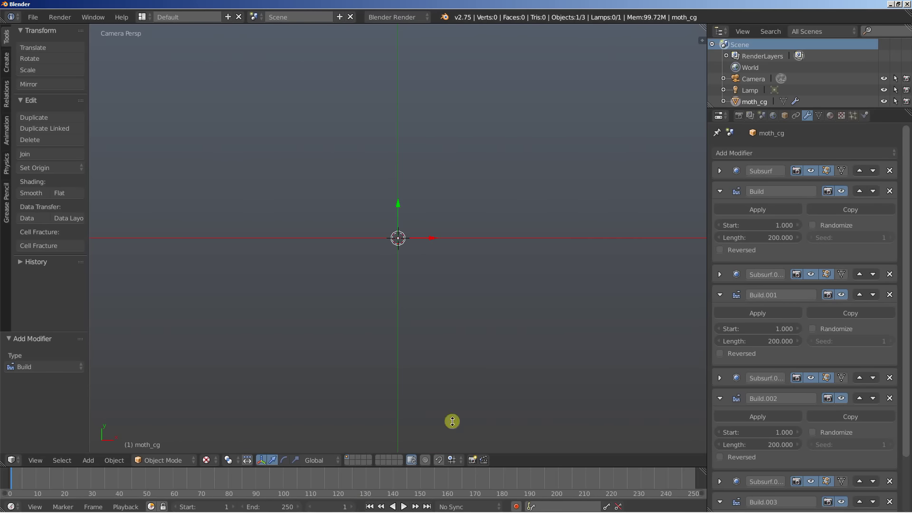
{"action": "left_click", "coordinate": [772, 115]}
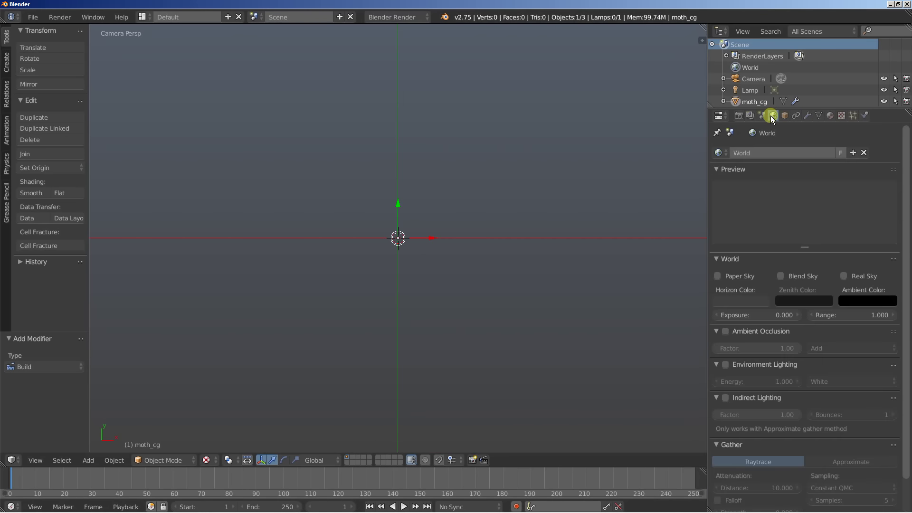
{"action": "left_click", "coordinate": [727, 301]}
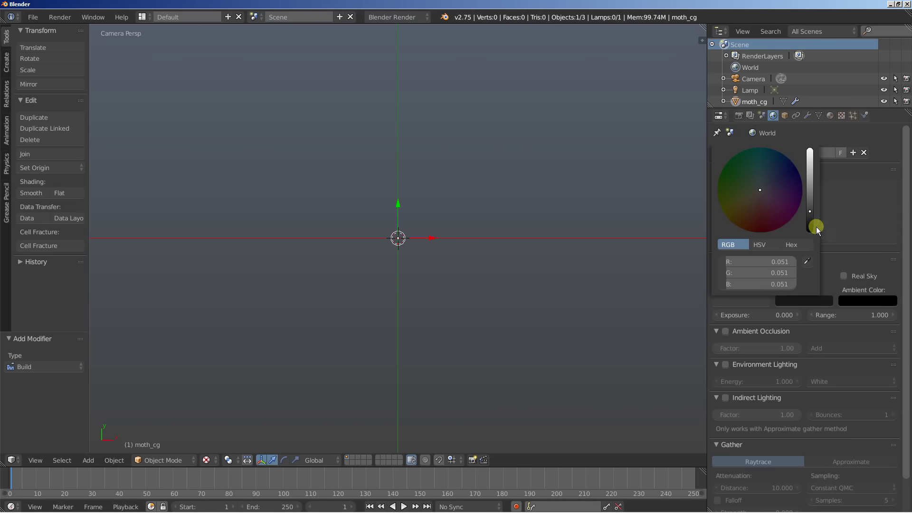
{"action": "left_click_drag", "start_coordinate": [810, 226], "coordinate": [812, 227]}
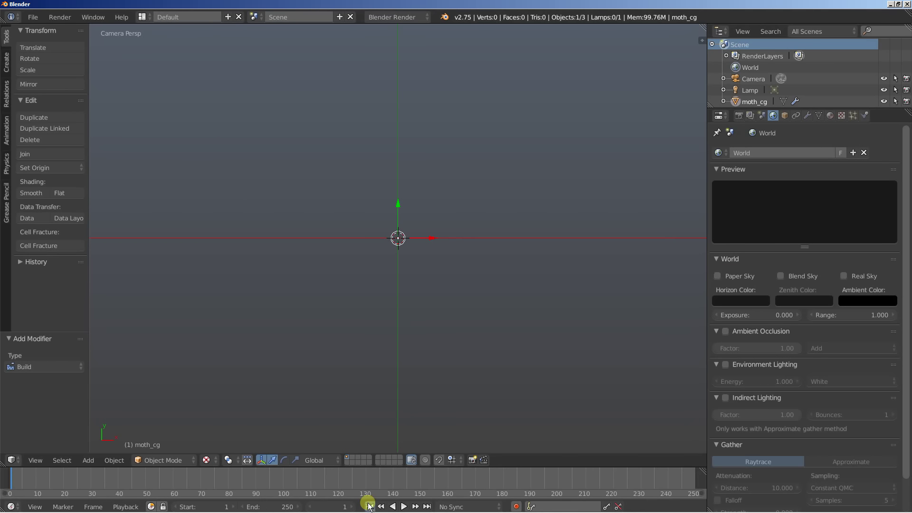
- Play the four-level build-up until the image is complete, and step back through the frames to frame 157
{"action": "left_click", "coordinate": [404, 506]}
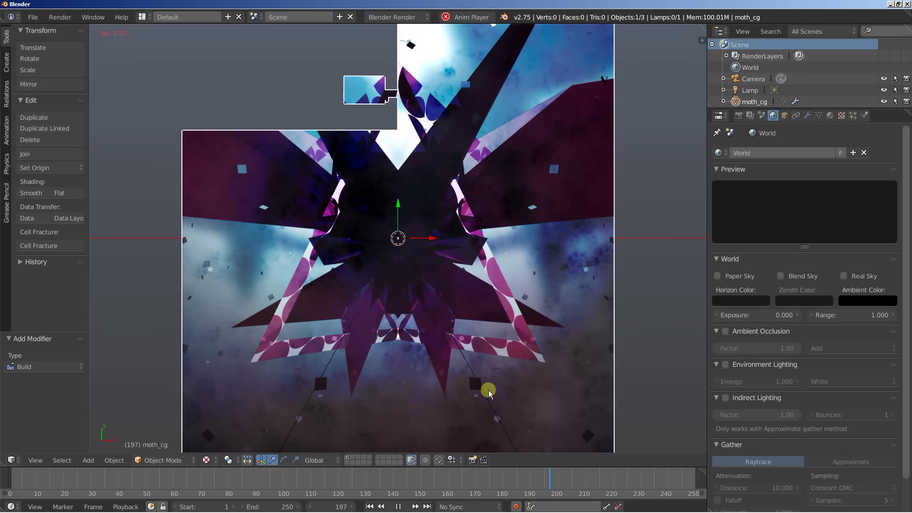
{"action": "left_click", "coordinate": [398, 506]}
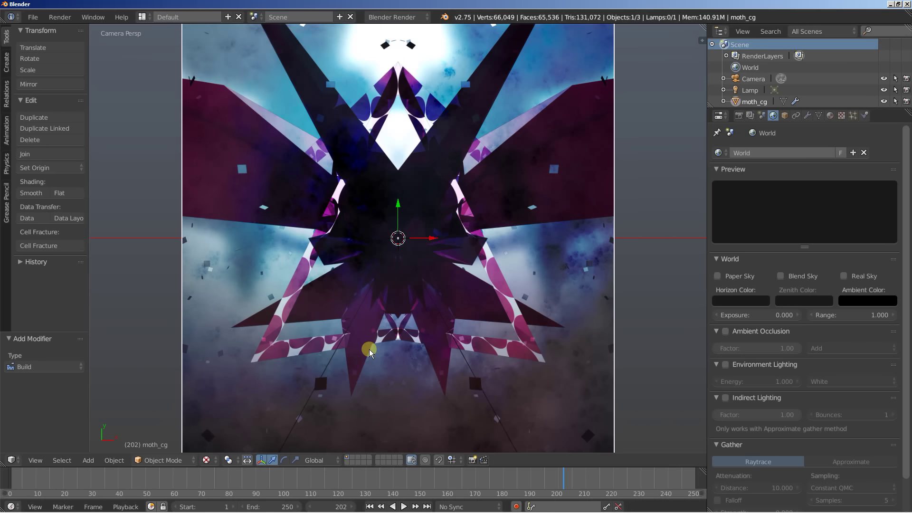
{"action": "key", "text": "Left"}
{"action": "key", "text": "Left"}
{"action": "key", "text": "Left"}
{"action": "key", "text": "Left"}
{"action": "key", "text": "Left"}
{"action": "key", "text": "Left"}
{"action": "key", "text": "Left"}
{"action": "key", "text": "Left"}
{"action": "key", "text": "Left"}
{"action": "key", "text": "Left"}
{"action": "key", "text": "Left"}
{"action": "key", "text": "Left"}
{"action": "key", "text": "Left"}
{"action": "key", "text": "Left"}
{"action": "key", "text": "Left"}
{"action": "key", "text": "Left"}
{"action": "key", "text": "Left"}
{"action": "key", "text": "Left"}
{"action": "key", "text": "Left"}
{"action": "key", "text": "Left"}
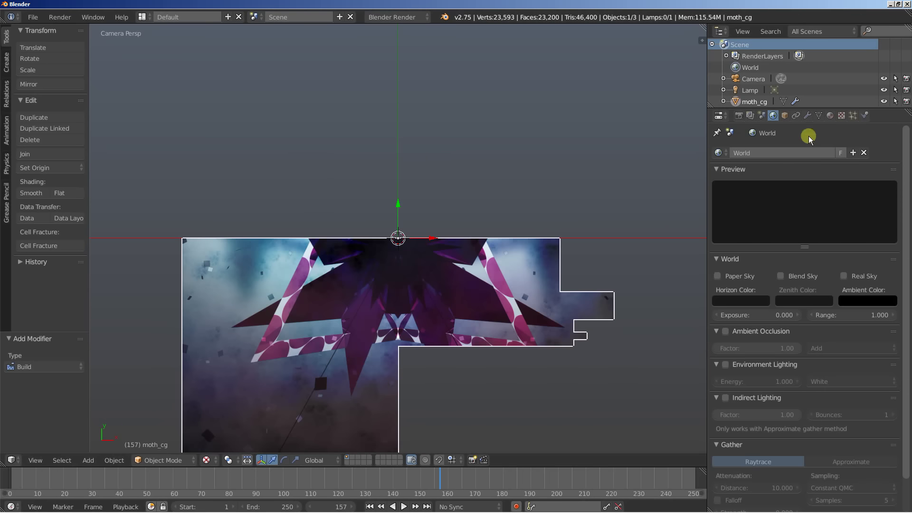
- Enable Randomize on all four Build modifiers of moth_cg so the blocks appear in random order
{"action": "left_click", "coordinate": [807, 115]}
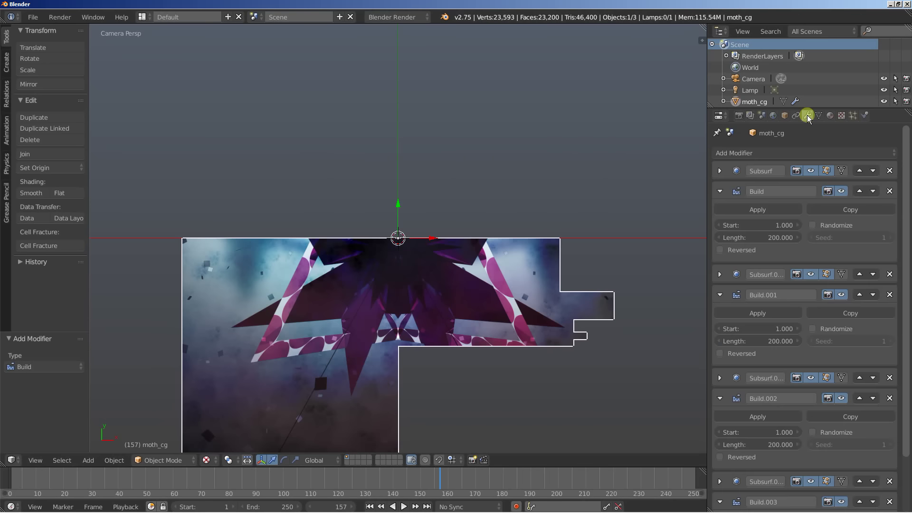
{"action": "left_click", "coordinate": [813, 226]}
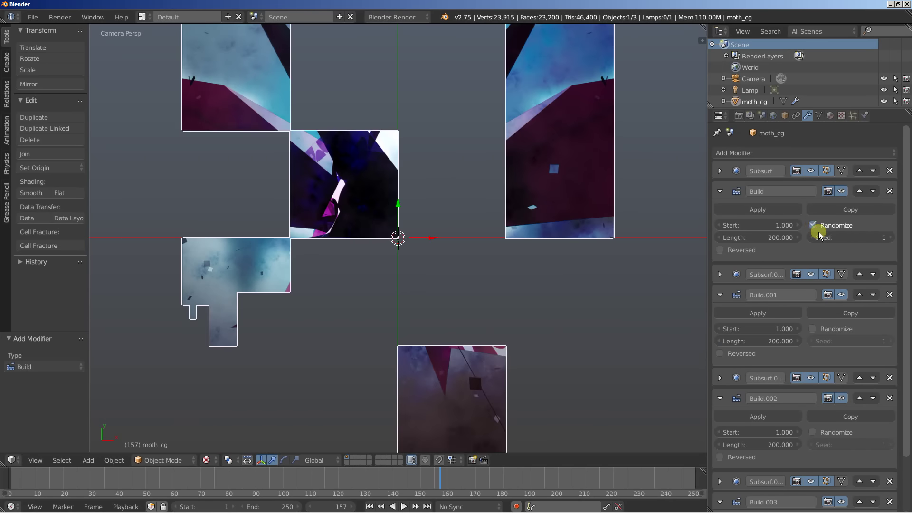
{"action": "left_click", "coordinate": [812, 327]}
{"action": "scroll", "coordinate": [804, 344], "scroll_direction": "down", "scroll_amount": 2}
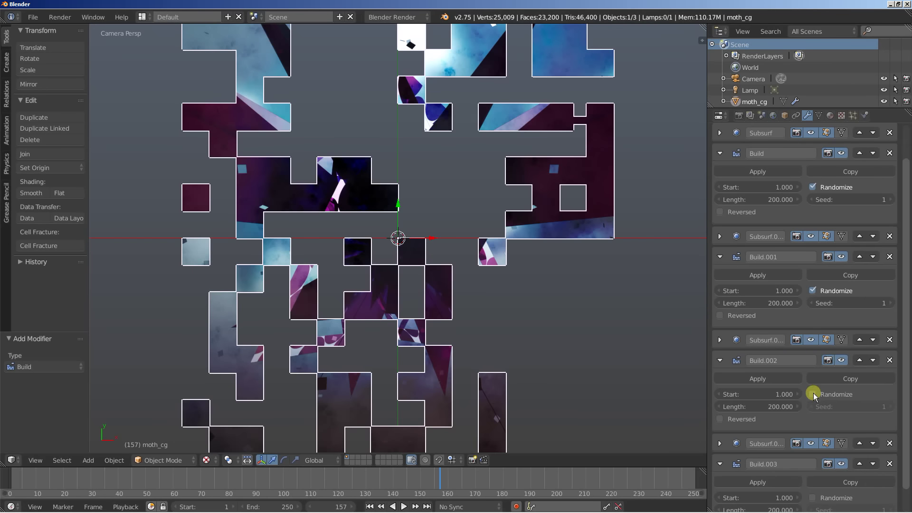
{"action": "left_click", "coordinate": [814, 394]}
{"action": "scroll", "coordinate": [814, 394], "scroll_direction": "down", "scroll_amount": 1}
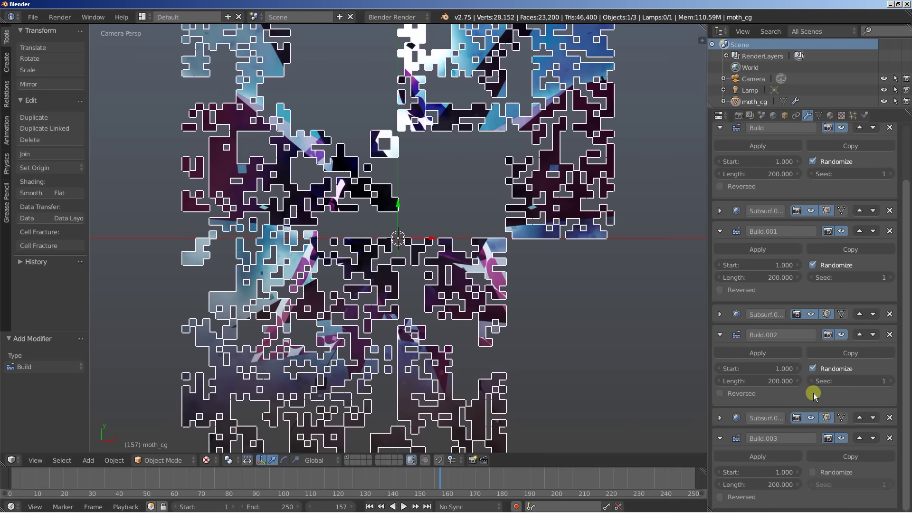
{"action": "left_click", "coordinate": [811, 471]}
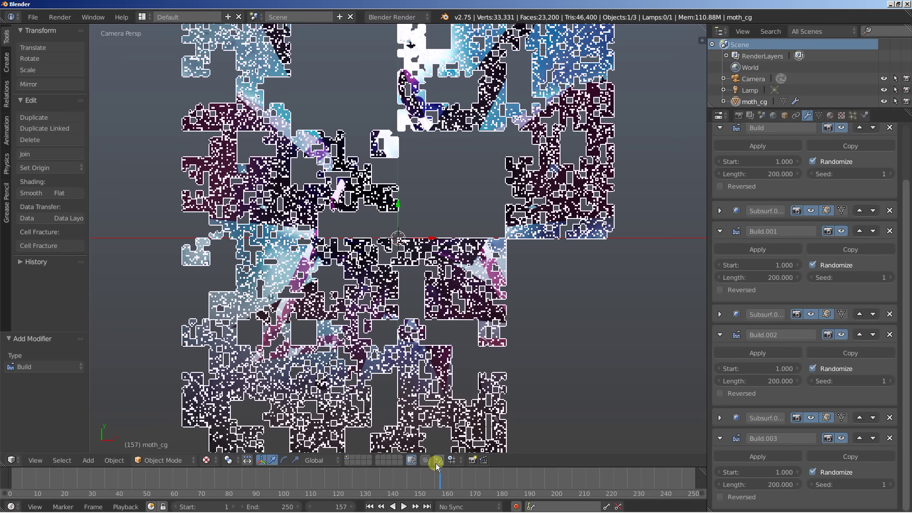
- Play the randomized build-up from frame 1, stop it at frame 150, and bring the whole camera frame into view
{"action": "left_click", "coordinate": [370, 505]}
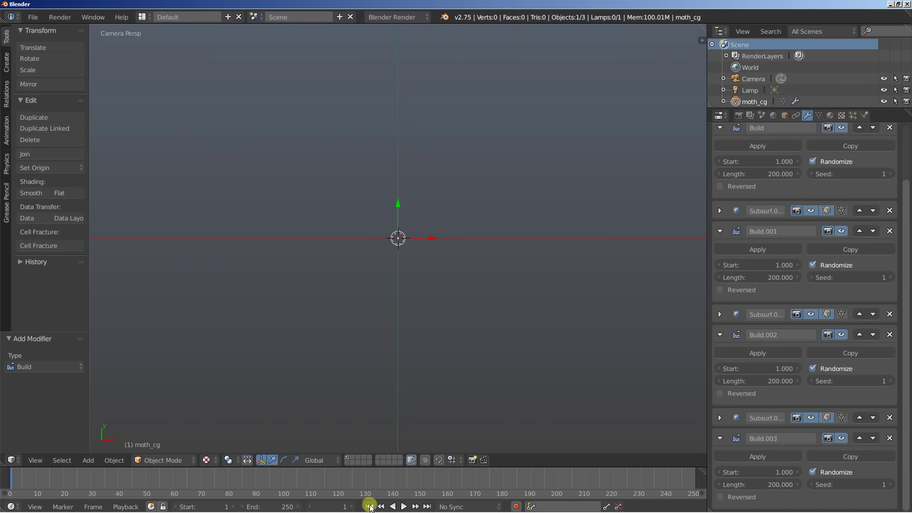
{"action": "left_click", "coordinate": [404, 506]}
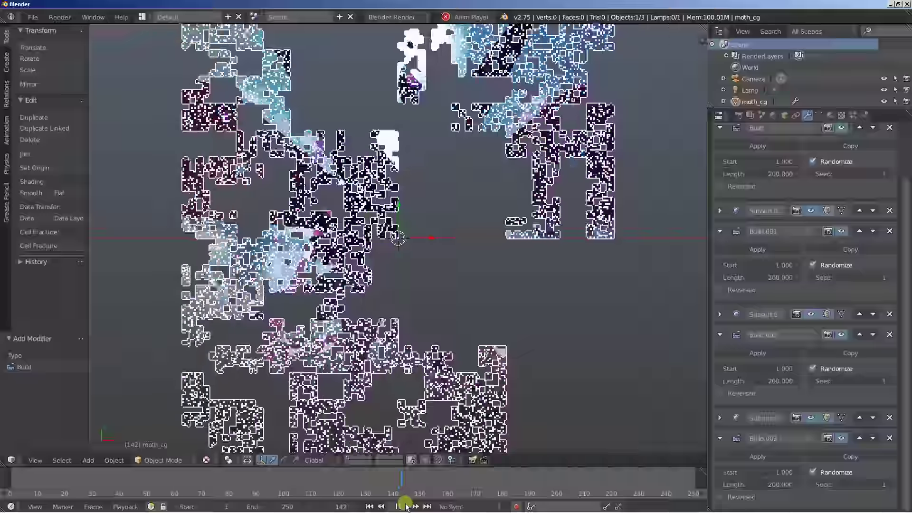
{"action": "left_click", "coordinate": [405, 506]}
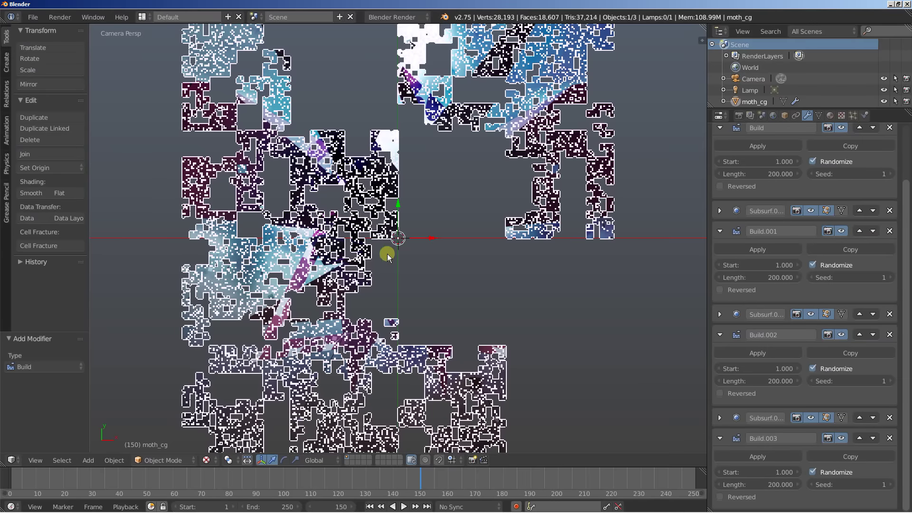
{"action": "scroll", "coordinate": [403, 257], "scroll_direction": "down", "scroll_amount": 2}
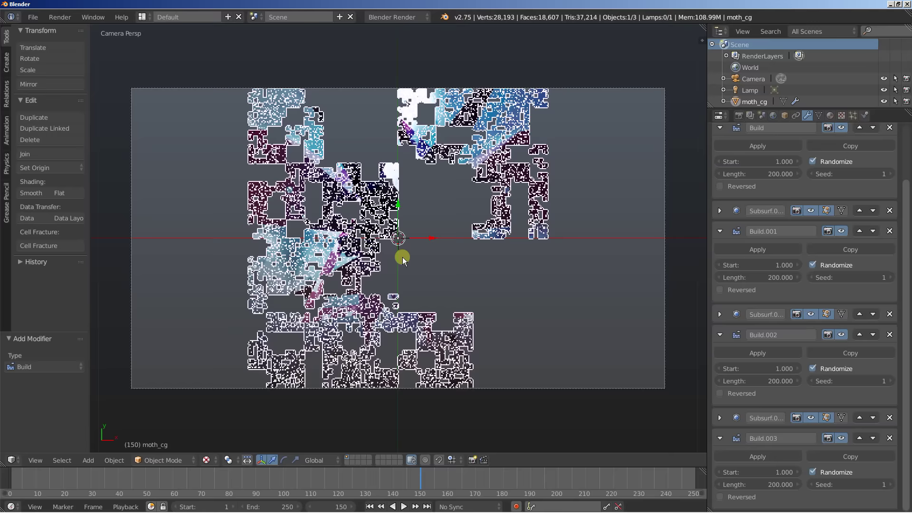
- Expand the first Subsurf modifier's settings and turn off Randomize on all four Build modifiers of moth_cg
{"action": "scroll", "coordinate": [796, 210], "scroll_direction": "up", "scroll_amount": 4}
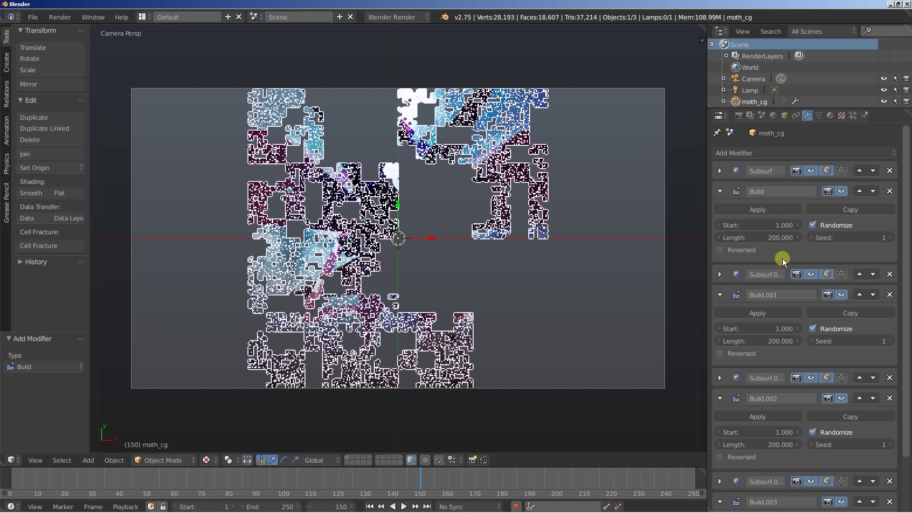
{"action": "left_click", "coordinate": [720, 171]}
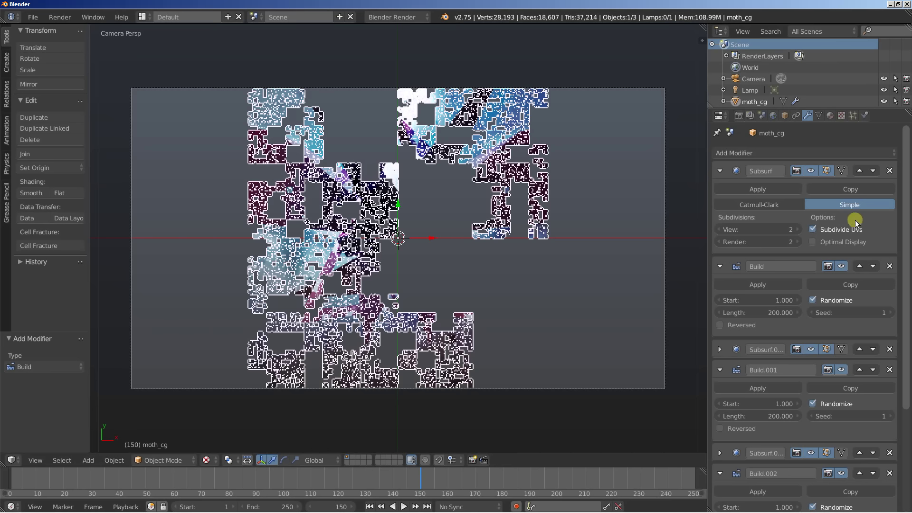
{"action": "left_click", "coordinate": [813, 300]}
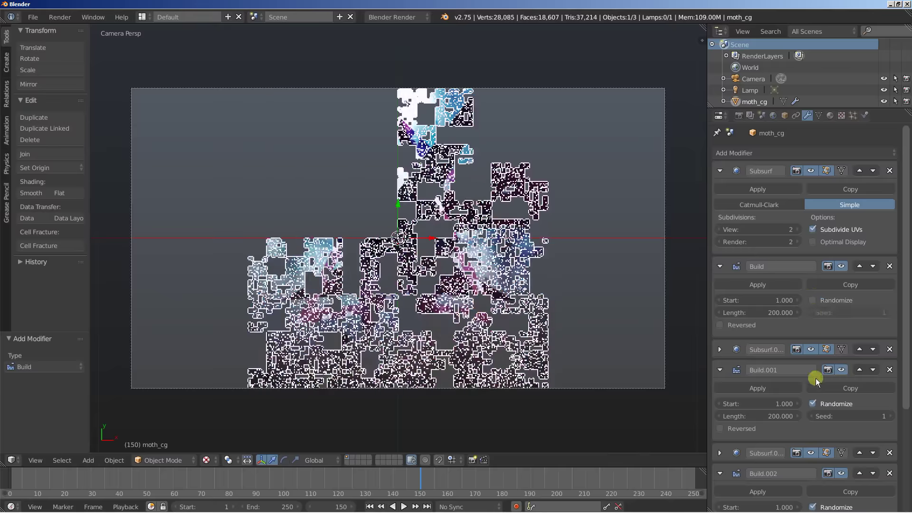
{"action": "left_click", "coordinate": [812, 402]}
{"action": "scroll", "coordinate": [811, 402], "scroll_direction": "down", "scroll_amount": 4}
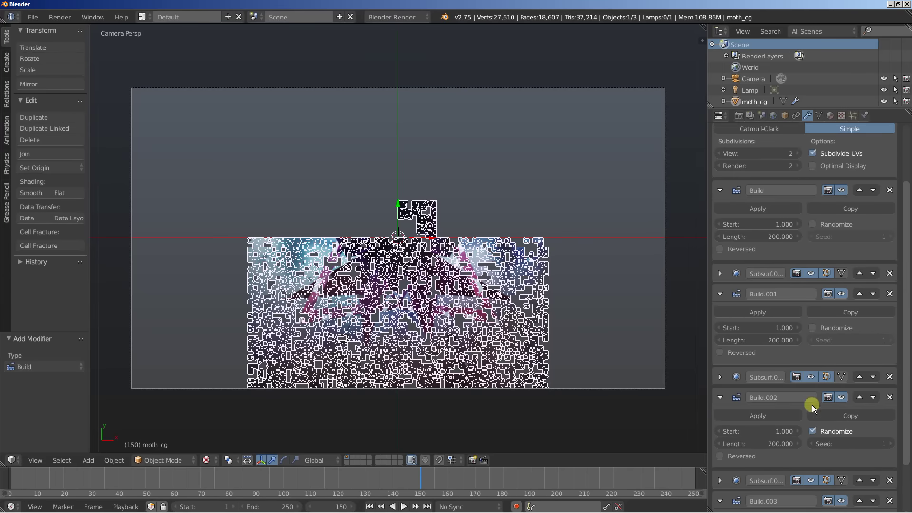
{"action": "scroll", "coordinate": [811, 405], "scroll_direction": "down", "scroll_amount": 1}
{"action": "left_click", "coordinate": [810, 410]}
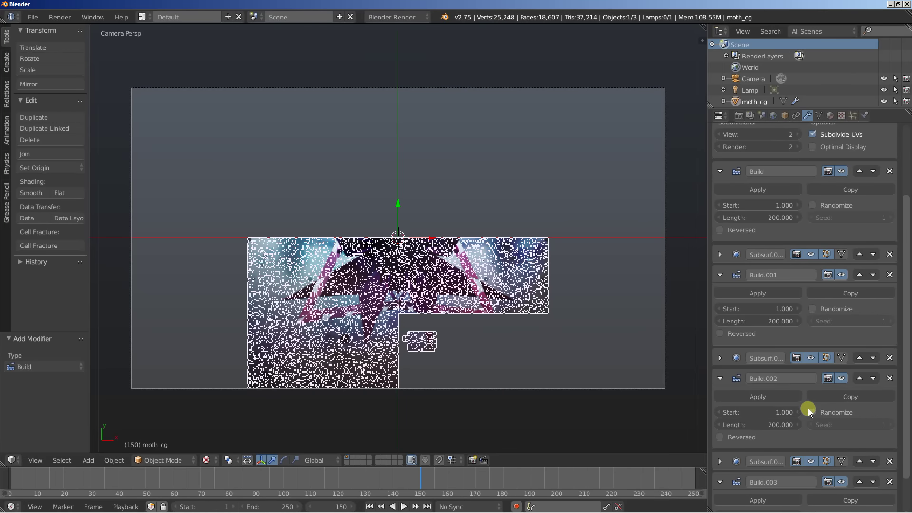
{"action": "scroll", "coordinate": [809, 411], "scroll_direction": "down", "scroll_amount": 2}
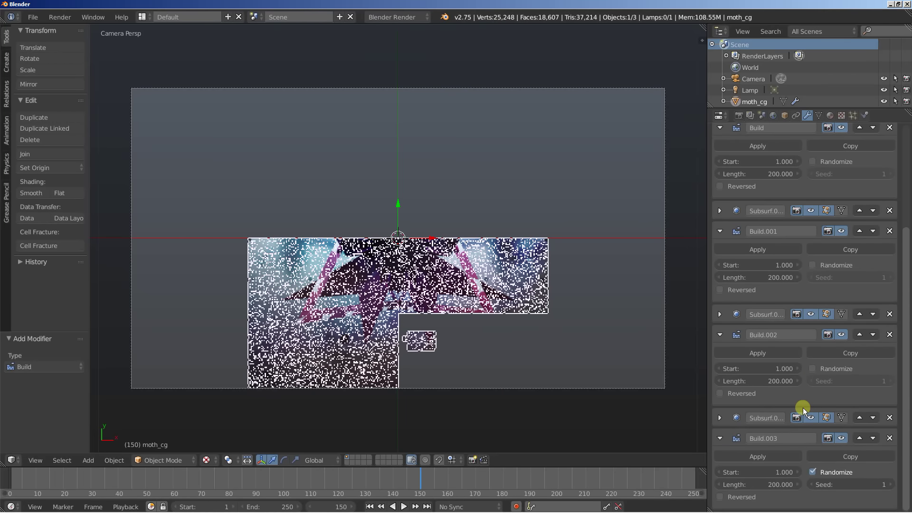
{"action": "left_click", "coordinate": [815, 472]}
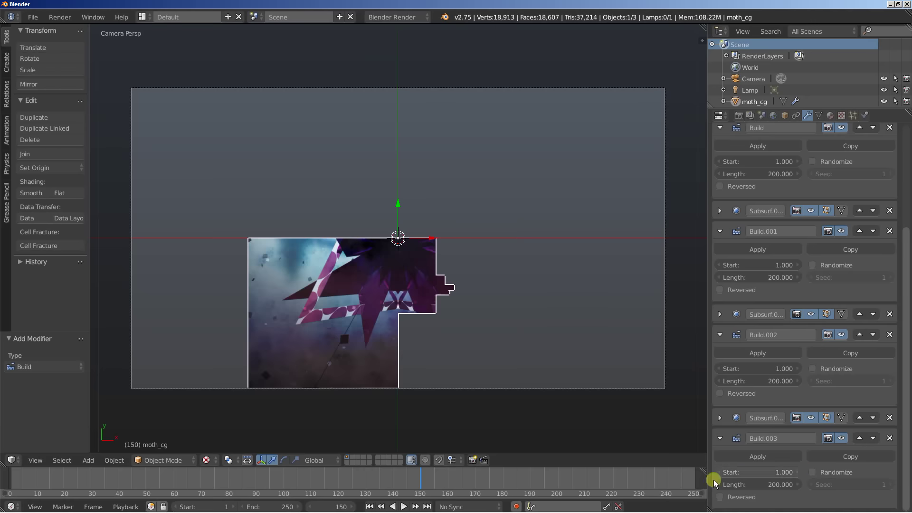
- Play the non-randomized build-up from frame 1 until the moth image is complete, and stop it at frame 206
{"action": "left_click", "coordinate": [370, 506]}
{"action": "left_click", "coordinate": [405, 506]}
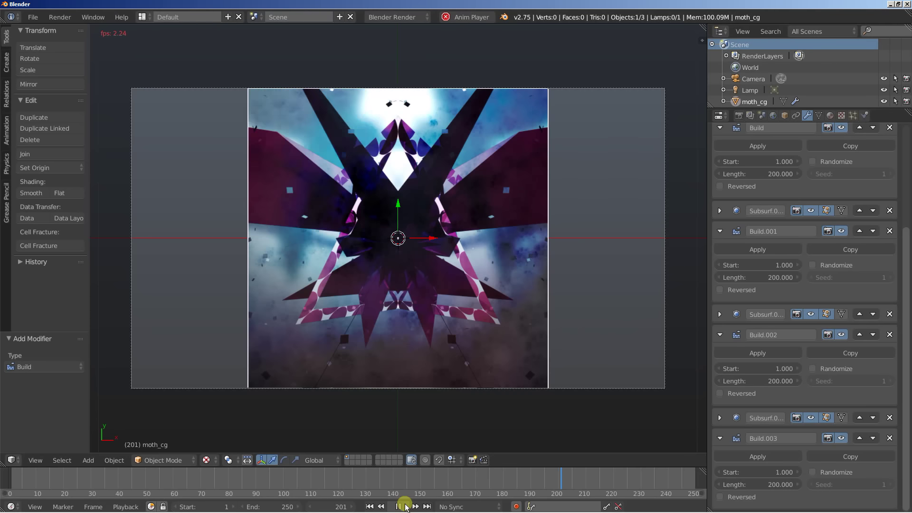
{"action": "left_click", "coordinate": [399, 506]}
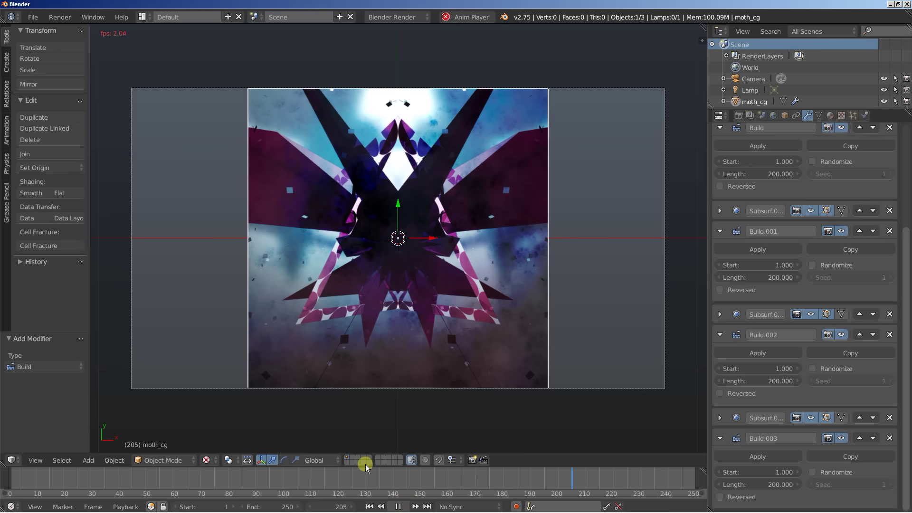
- Search the add-ons in the User Preferences for "image", check that Import Images as Planes is enabled, and close the preferences
{"action": "left_click", "coordinate": [32, 17]}
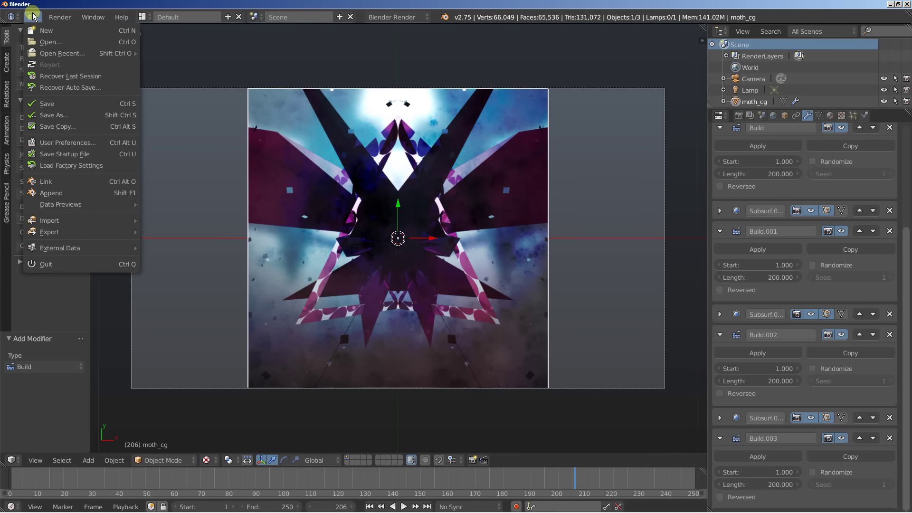
{"action": "left_click", "coordinate": [50, 143]}
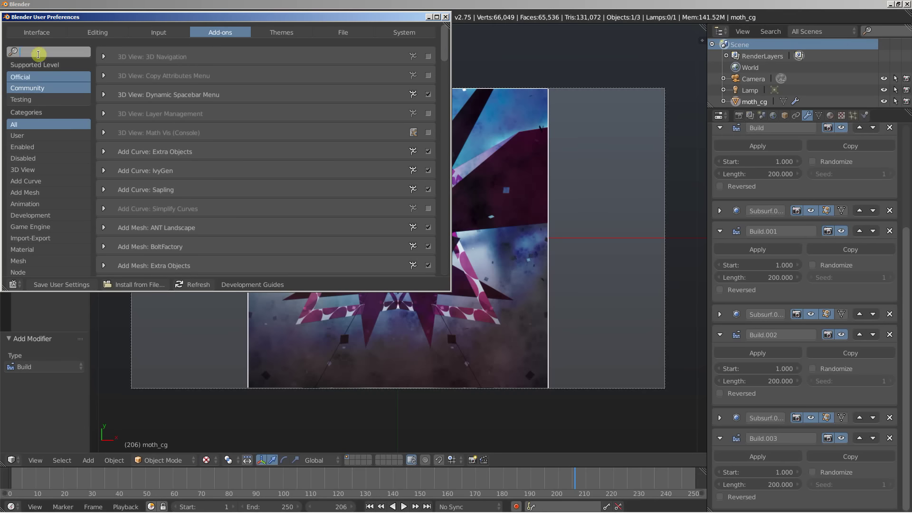
{"action": "type", "text": "image"}
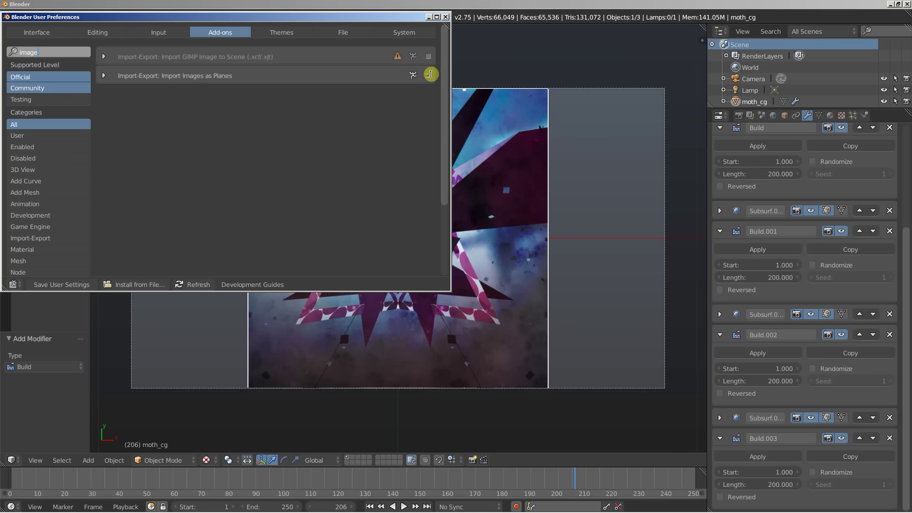
{"action": "left_click", "coordinate": [445, 17]}
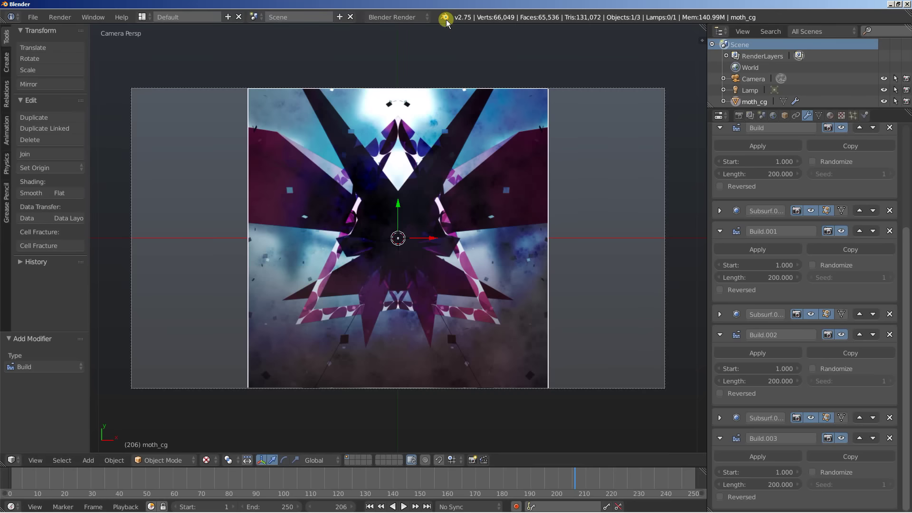